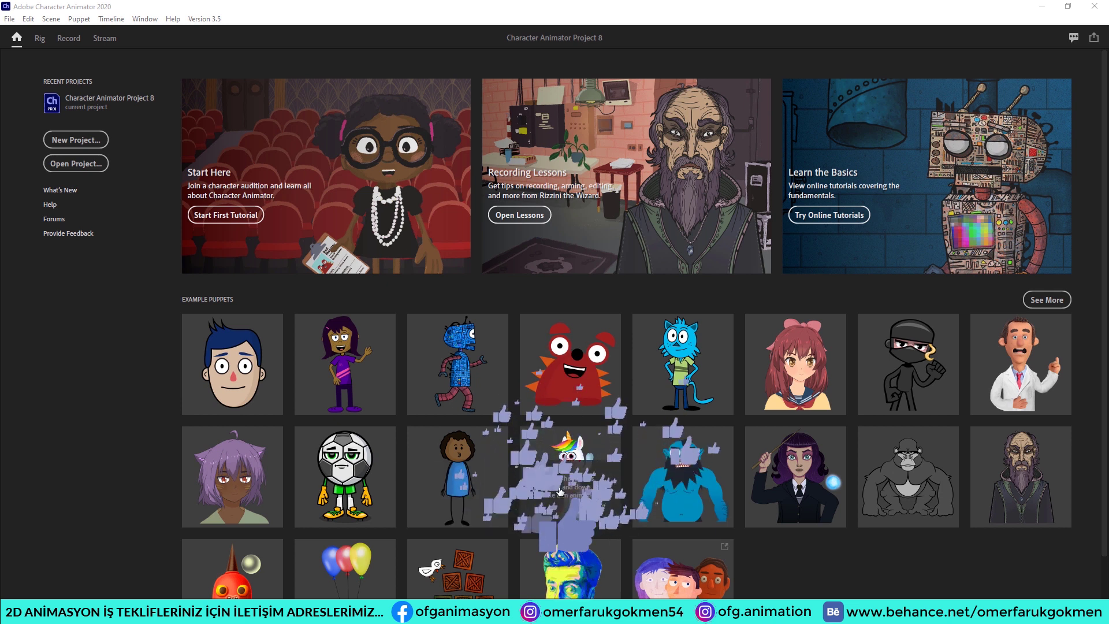
- Scroll the Home page to Example Puppets and open the Walkbot puppet in a new scene
scroll(571, 490, "down", 1)
scroll(560, 485, "up", 1)
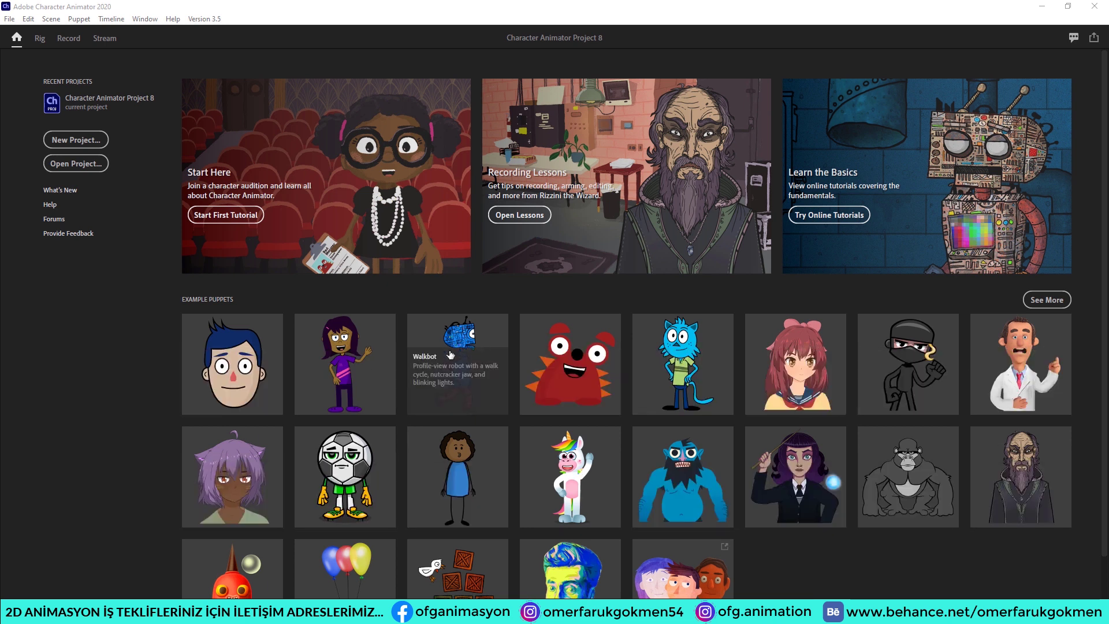
scroll(484, 505, "down", 2)
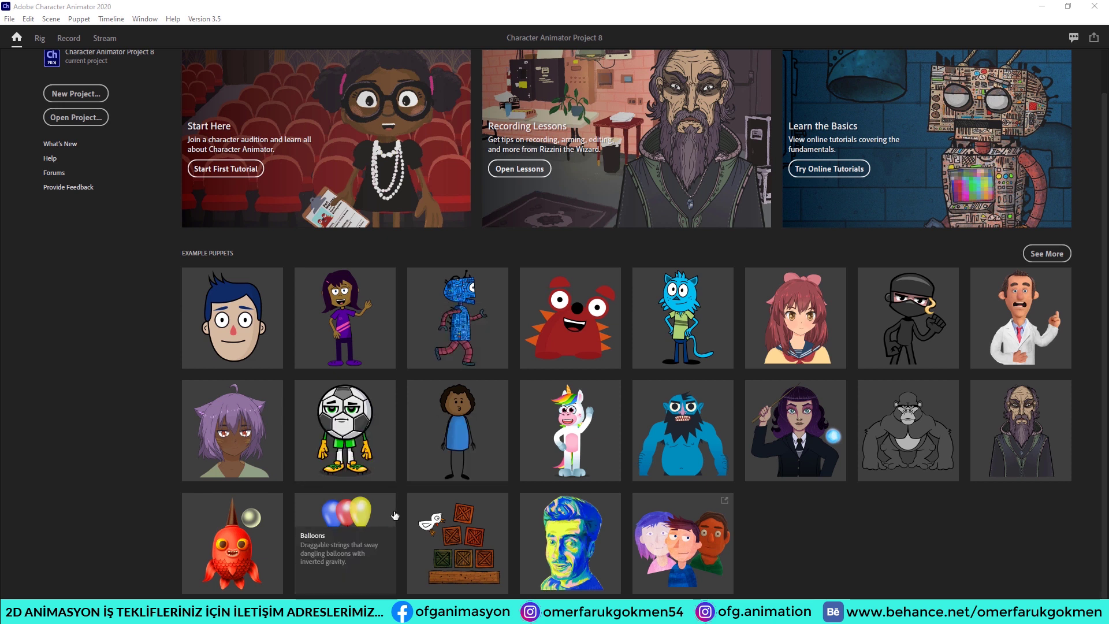
left_click(455, 341)
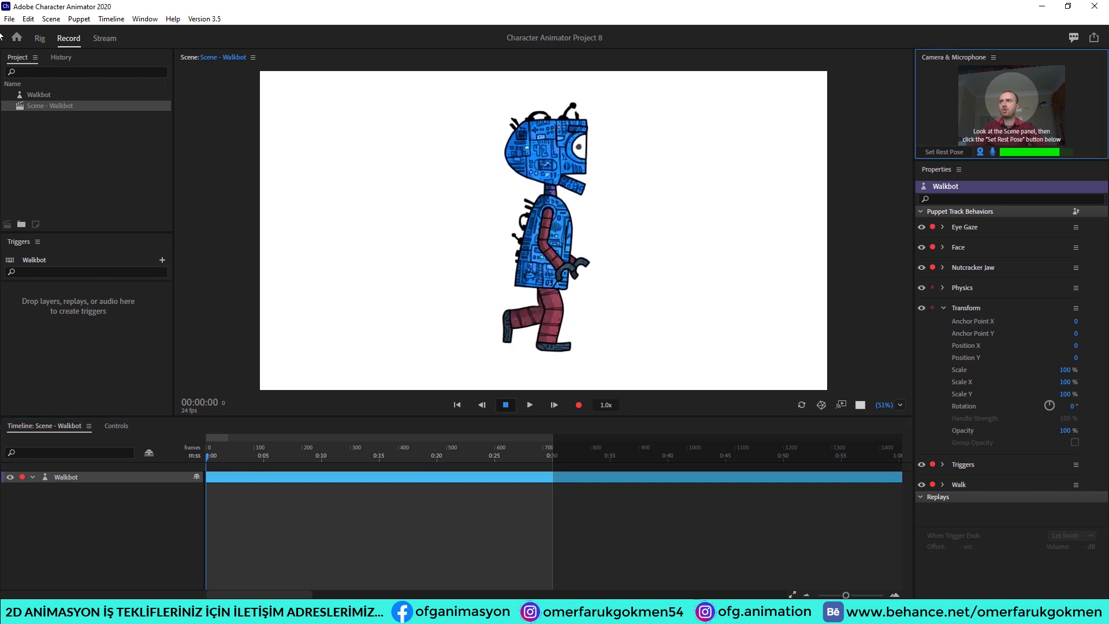
- Select Walkbot in the Project panel to edit its original walkbot.psd artwork in Photoshop
left_click(34, 96)
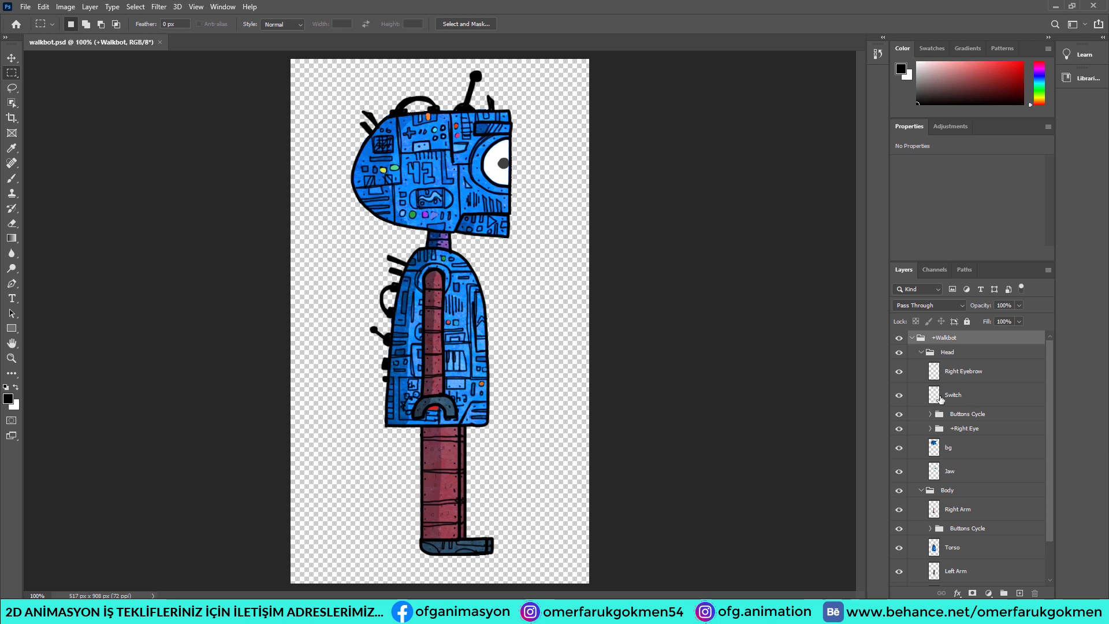
- Collapse the Head and Body layer groups in Photoshop's Layers panel
scroll(936, 451, "down", 3)
scroll(935, 459, "up", 3)
left_click(920, 353)
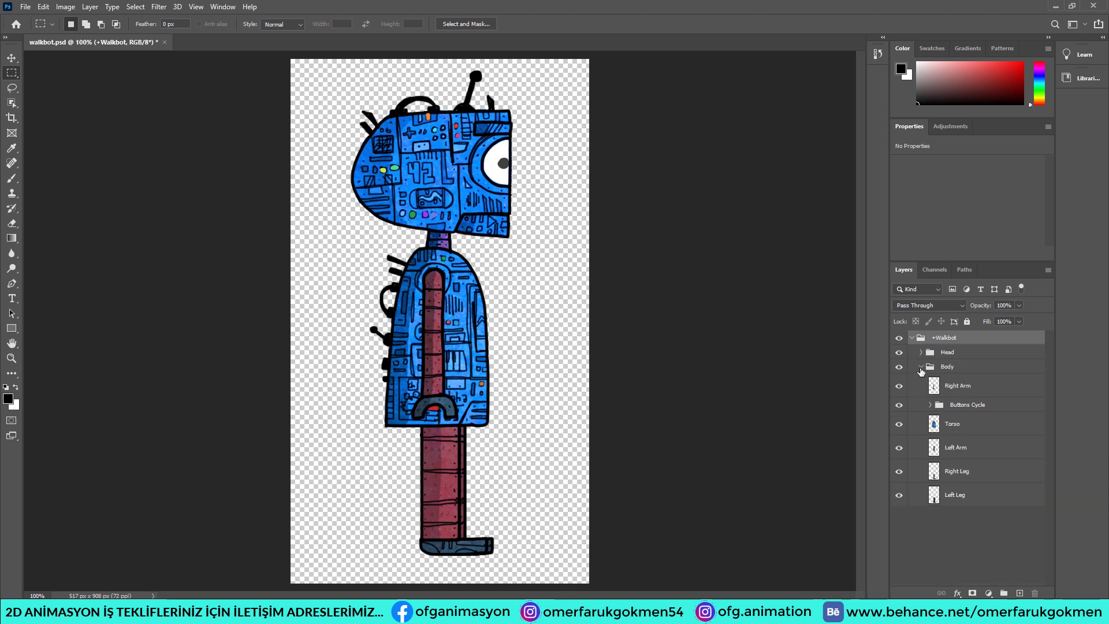
left_click(921, 367)
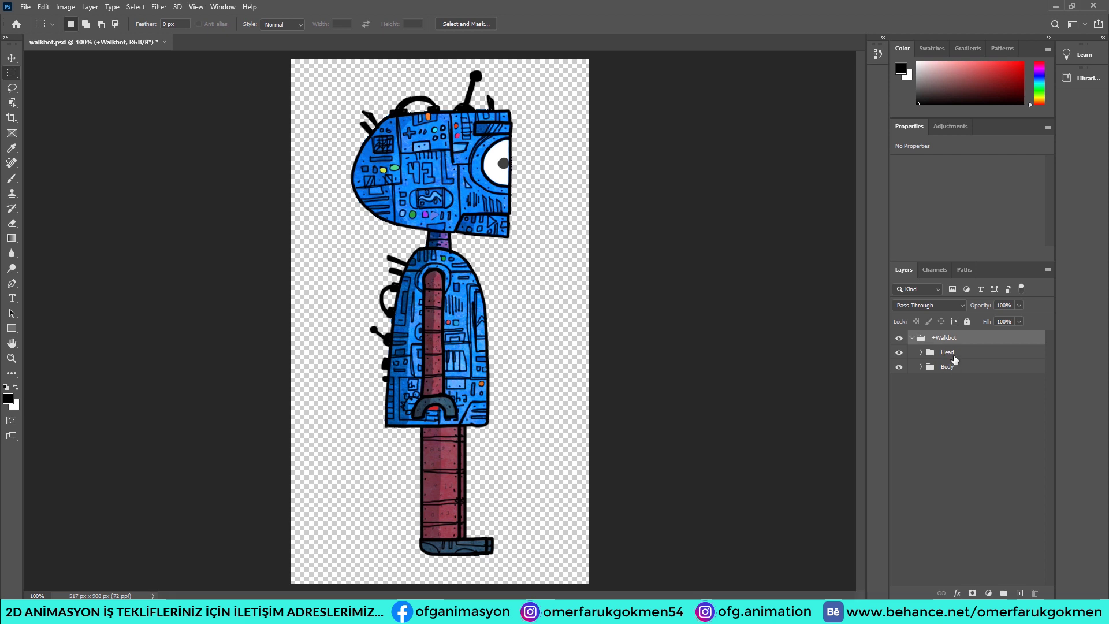
left_click(952, 354)
left_click(949, 369)
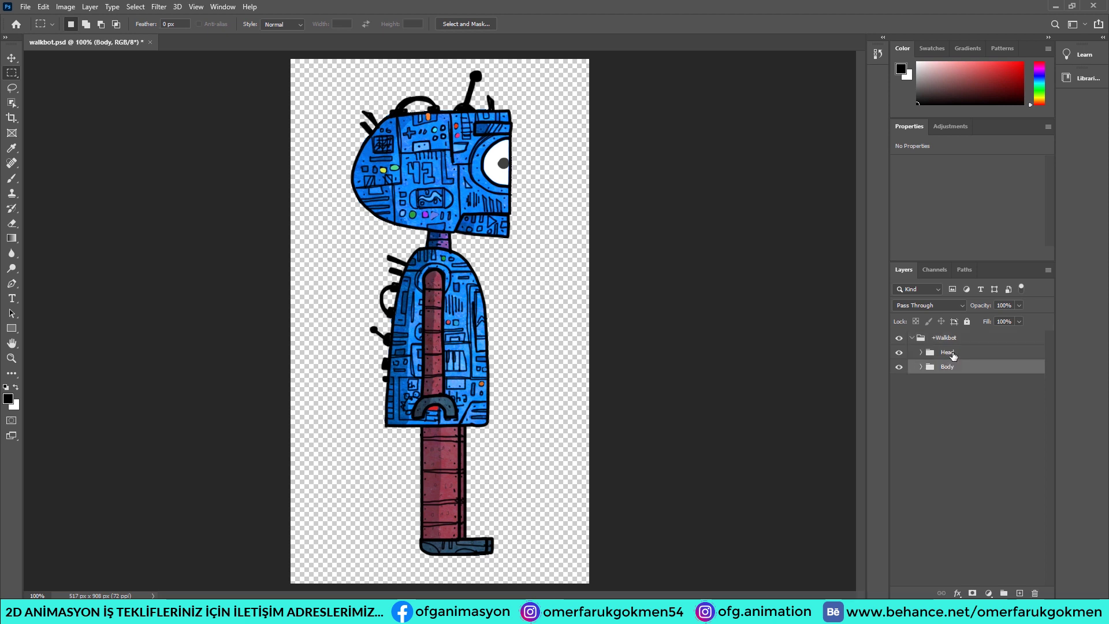
key("ctrl+z")
left_click(953, 356, "ctrl")
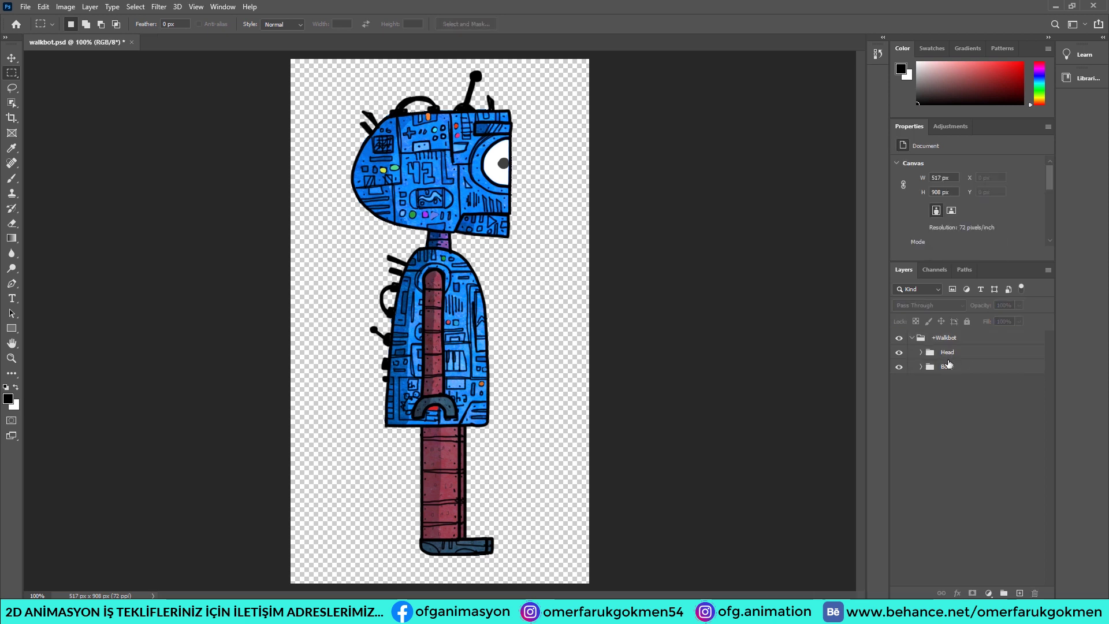
- Expand the Head group to list its layers and hide the Right Eyebrow layer
left_click(949, 365)
left_click(942, 353)
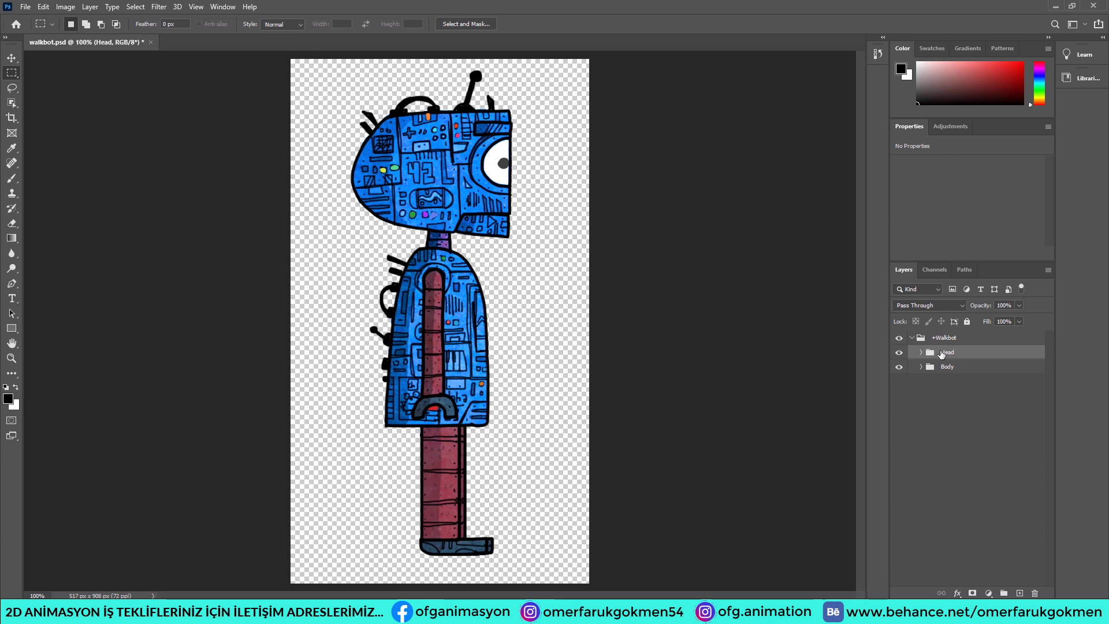
left_click(948, 367)
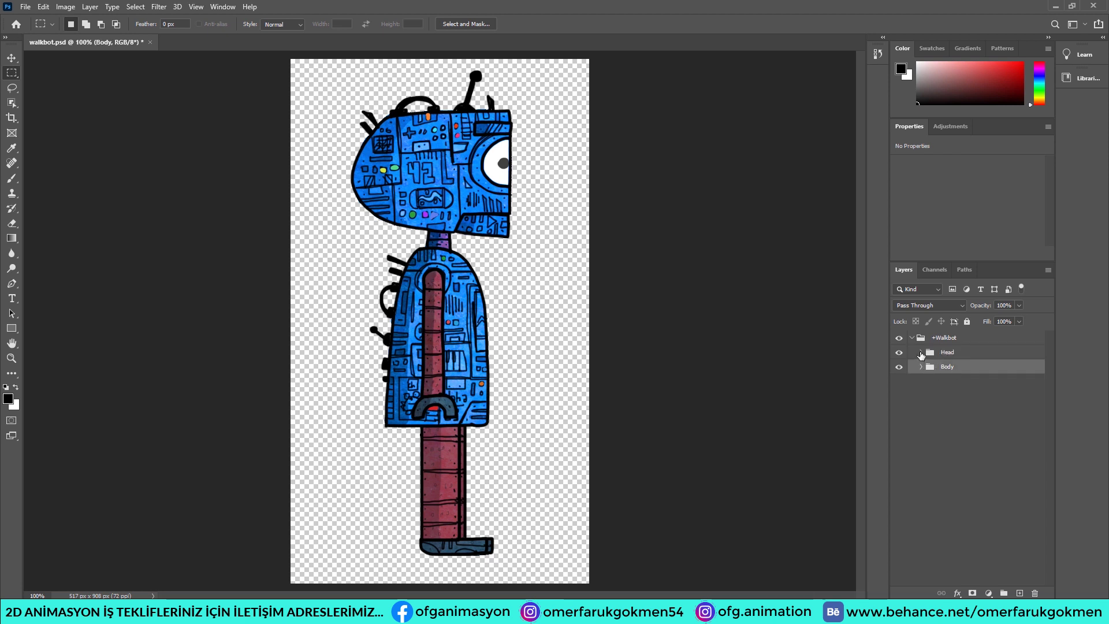
left_click(921, 352)
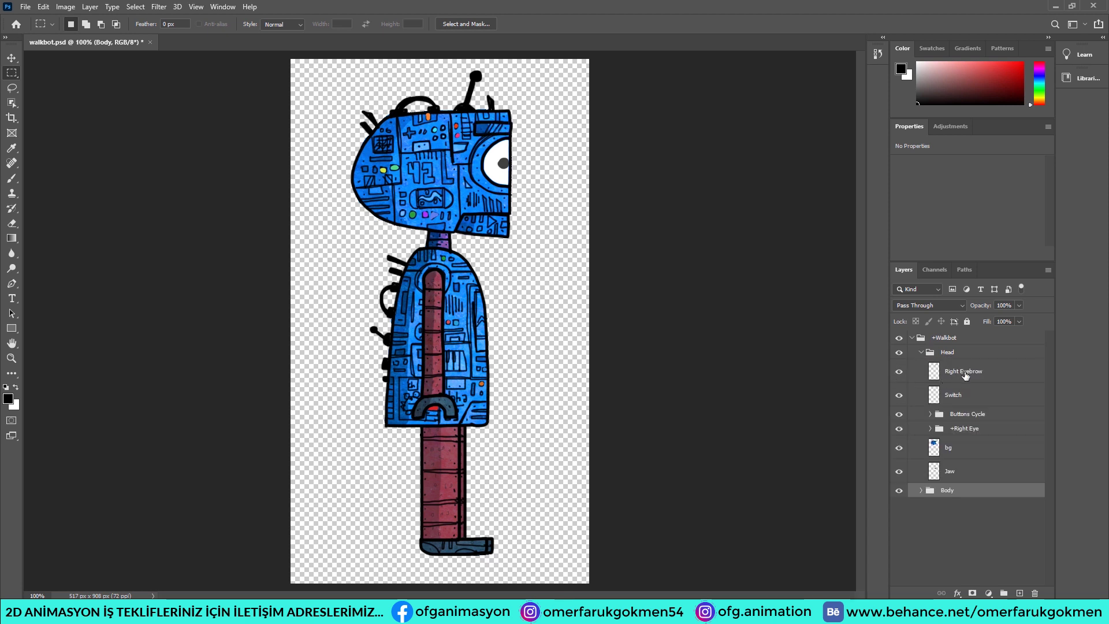
left_click(898, 373)
left_click(899, 448)
left_click(899, 448)
left_click(899, 448)
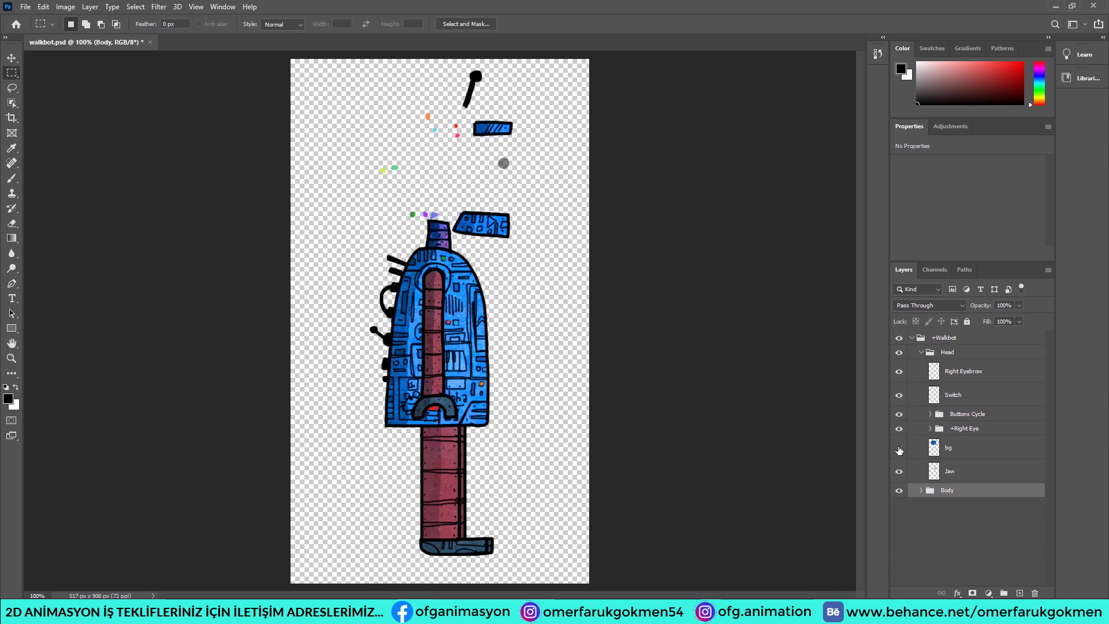
left_click(899, 448)
left_click(899, 448)
left_click(899, 448)
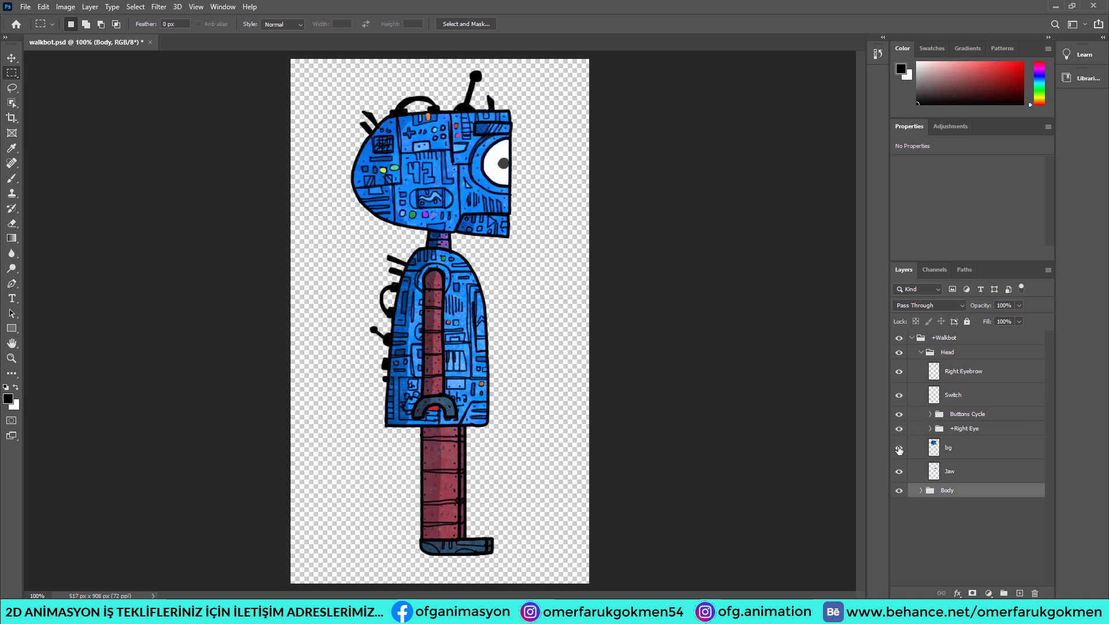
left_click(899, 449)
left_click(898, 449)
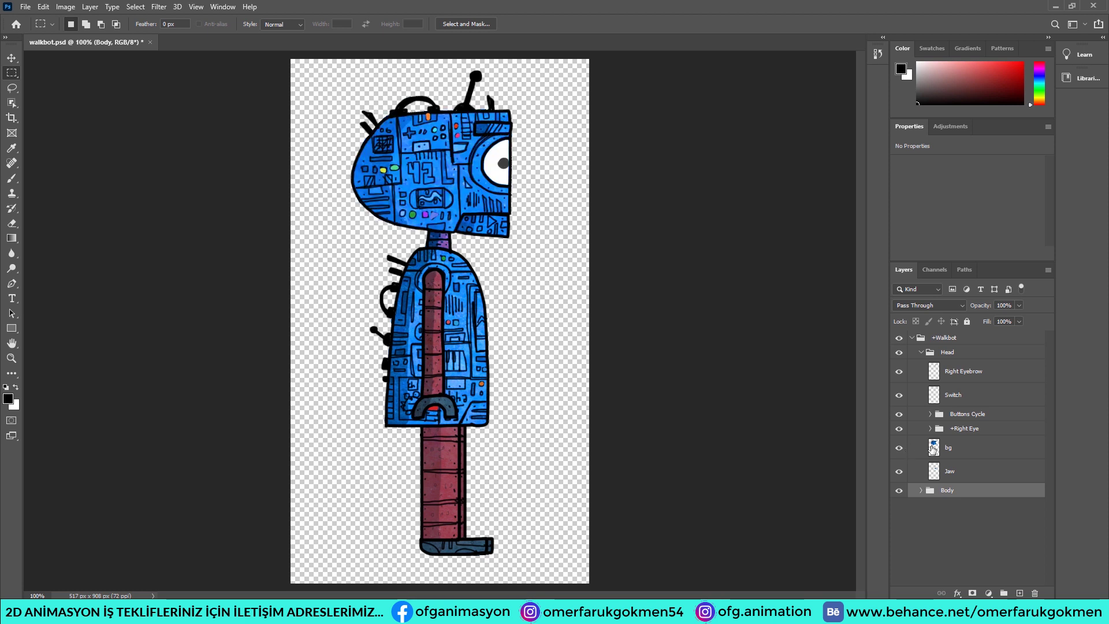
left_click(899, 471)
left_click(899, 471)
left_click(899, 471)
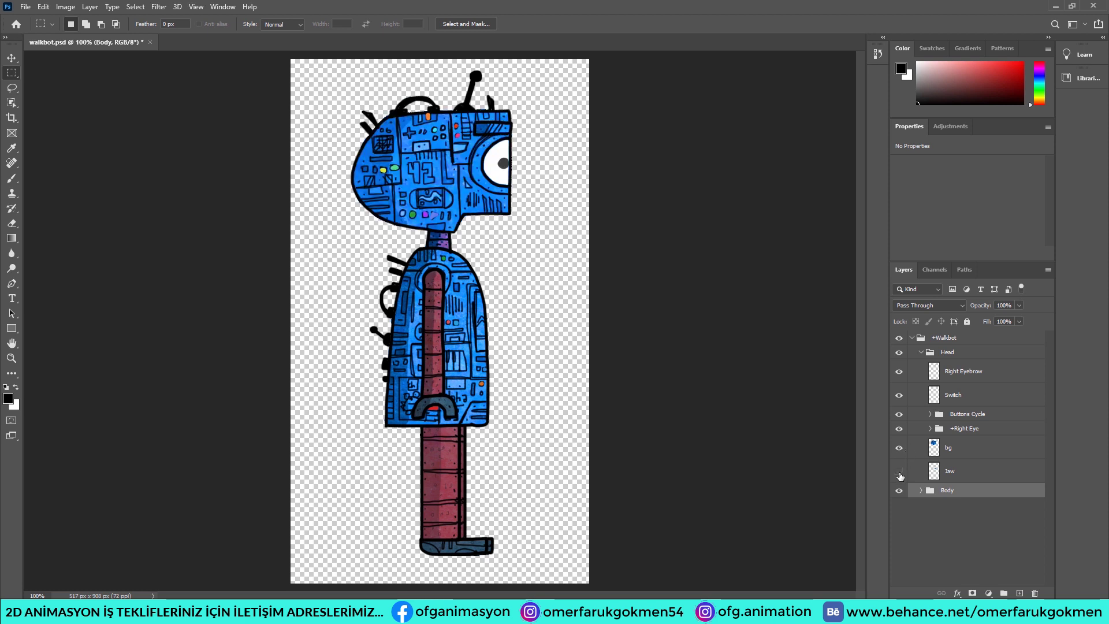
left_click(899, 472)
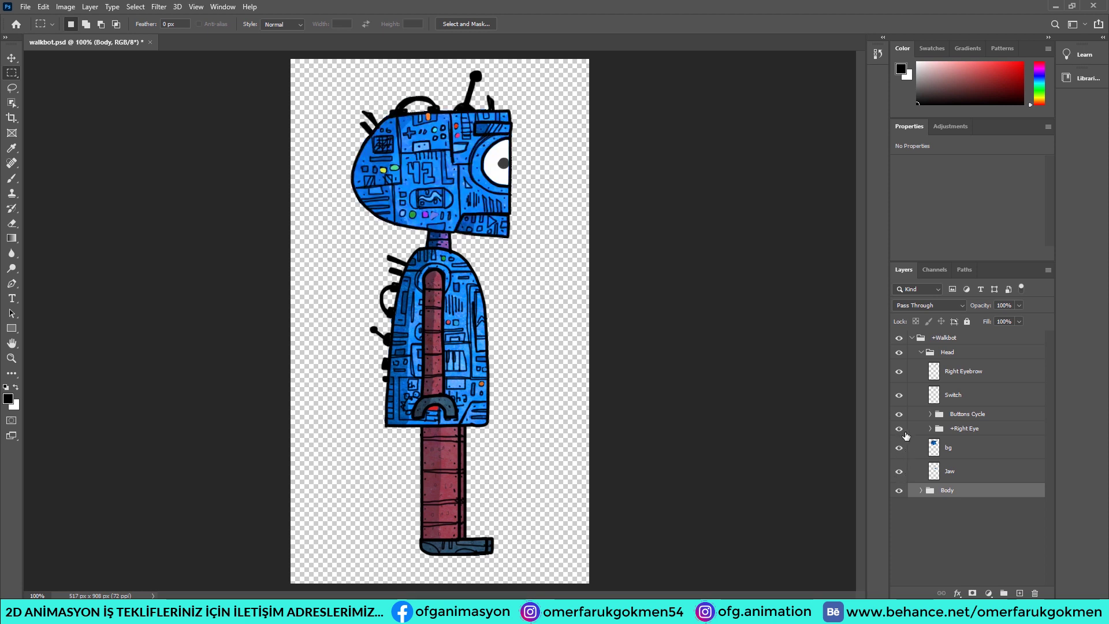
left_click(930, 414)
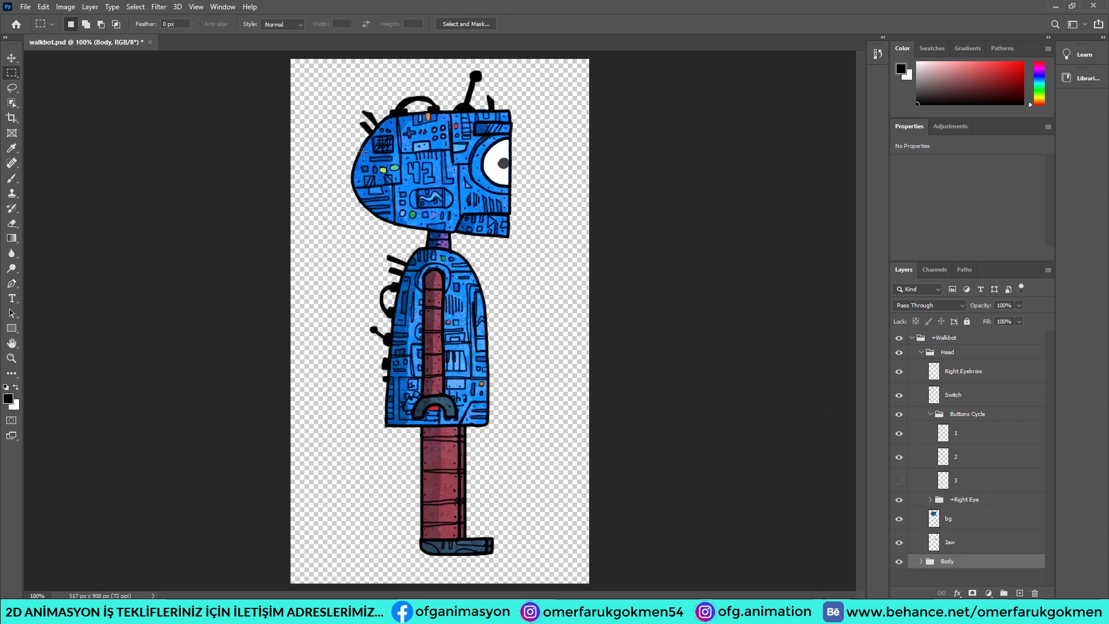
left_click(930, 414)
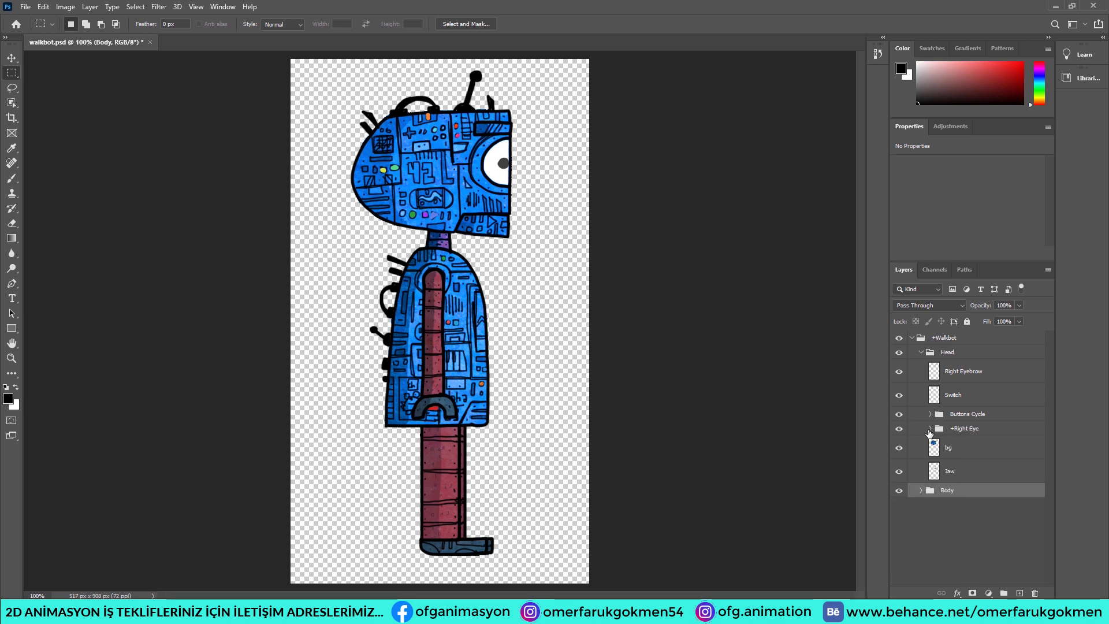
left_click(929, 429)
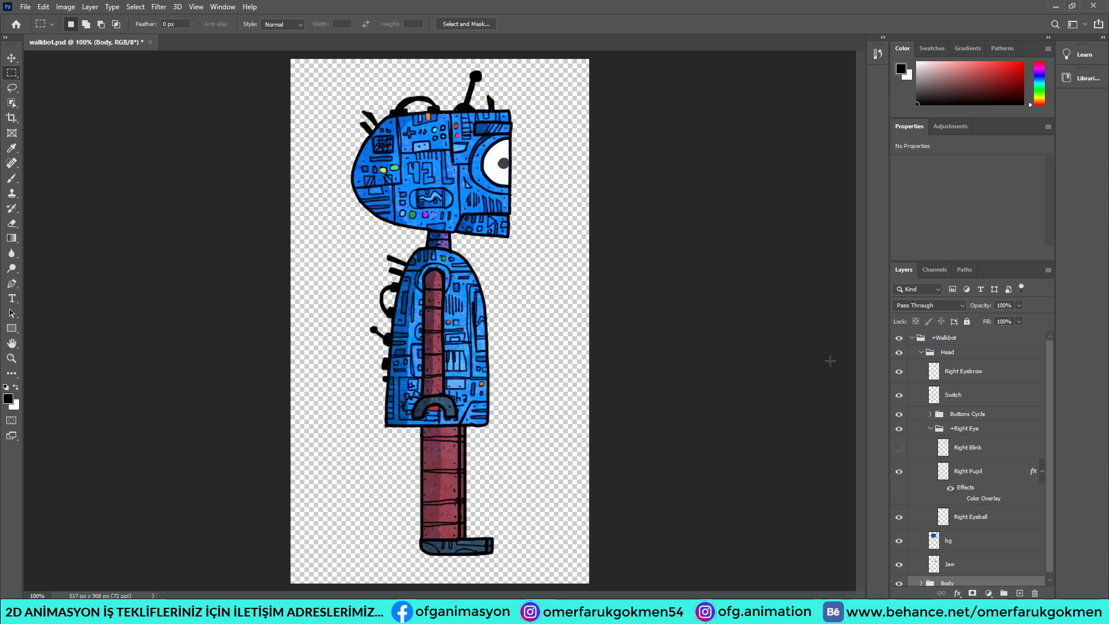
left_click(898, 448)
left_click(899, 448)
left_click(899, 448)
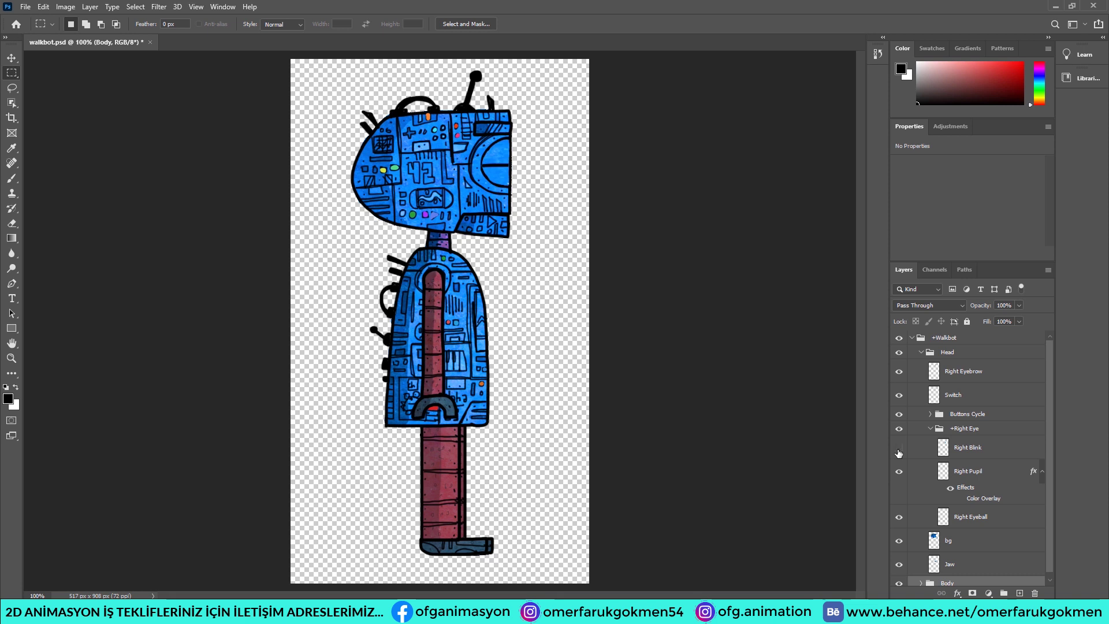
left_click(898, 449)
left_click(899, 449)
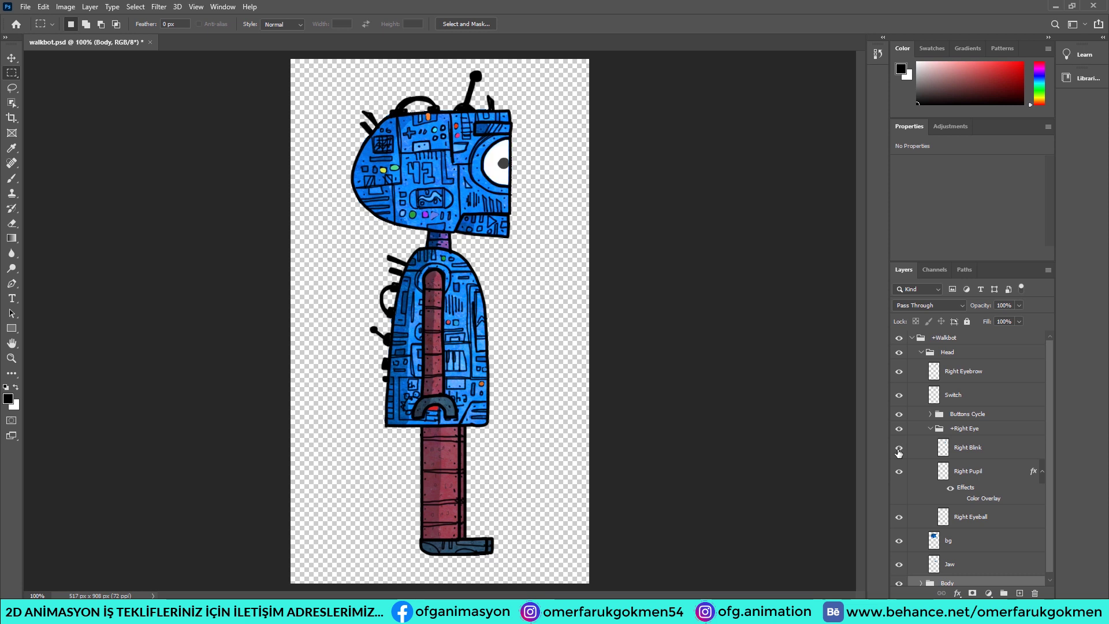
left_click(899, 449)
left_click(898, 449)
left_click(899, 449)
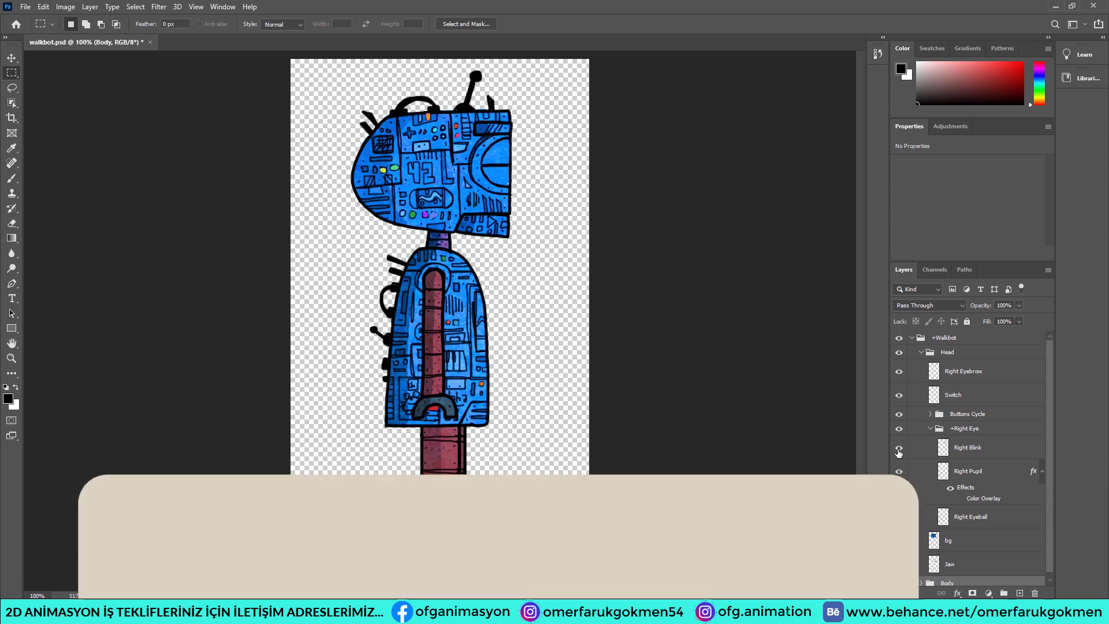
left_click(899, 449)
- Collapse the +Right Eye group, then return to Character Animator's Walkbot scene
left_click(930, 428)
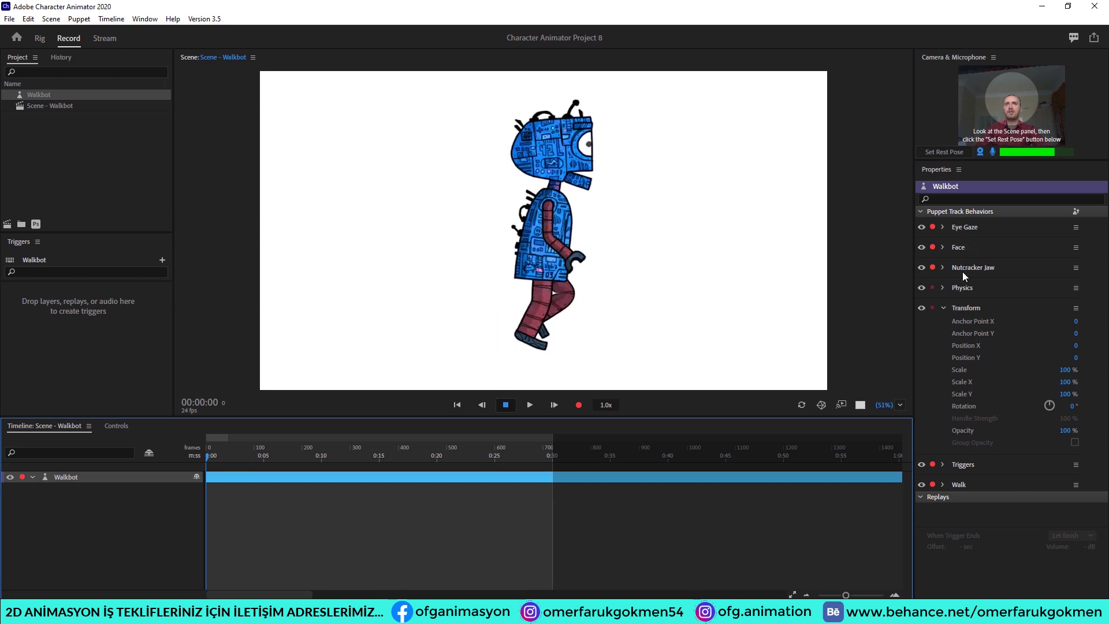
- Expand the Walk behavior and set its Mode to Left & Right Arrow keys
left_click(942, 485)
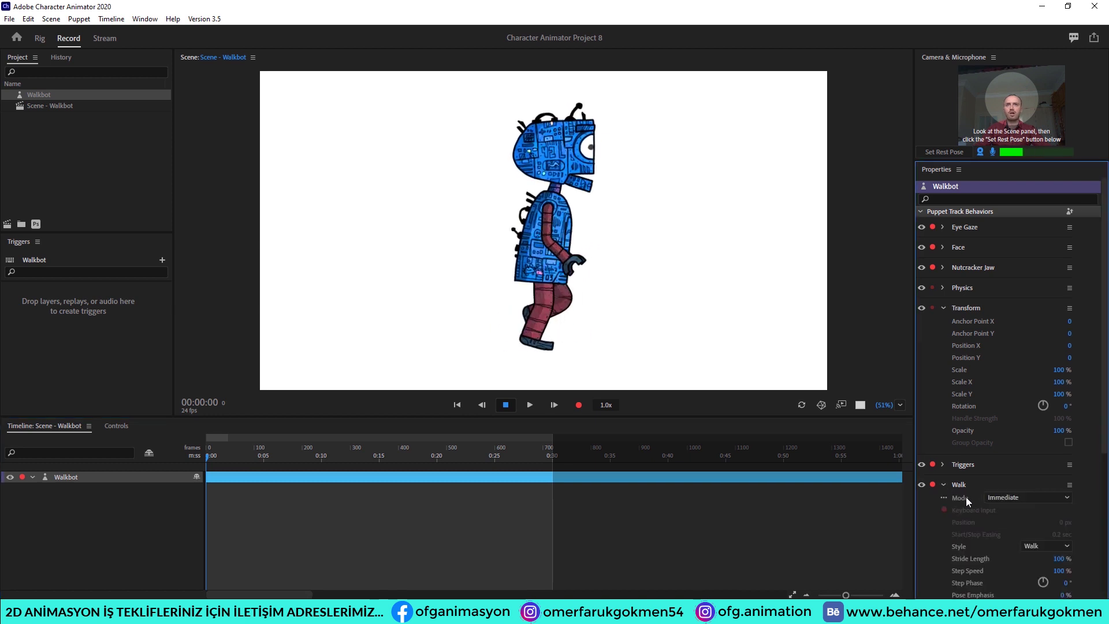
scroll(982, 516, "down", 3)
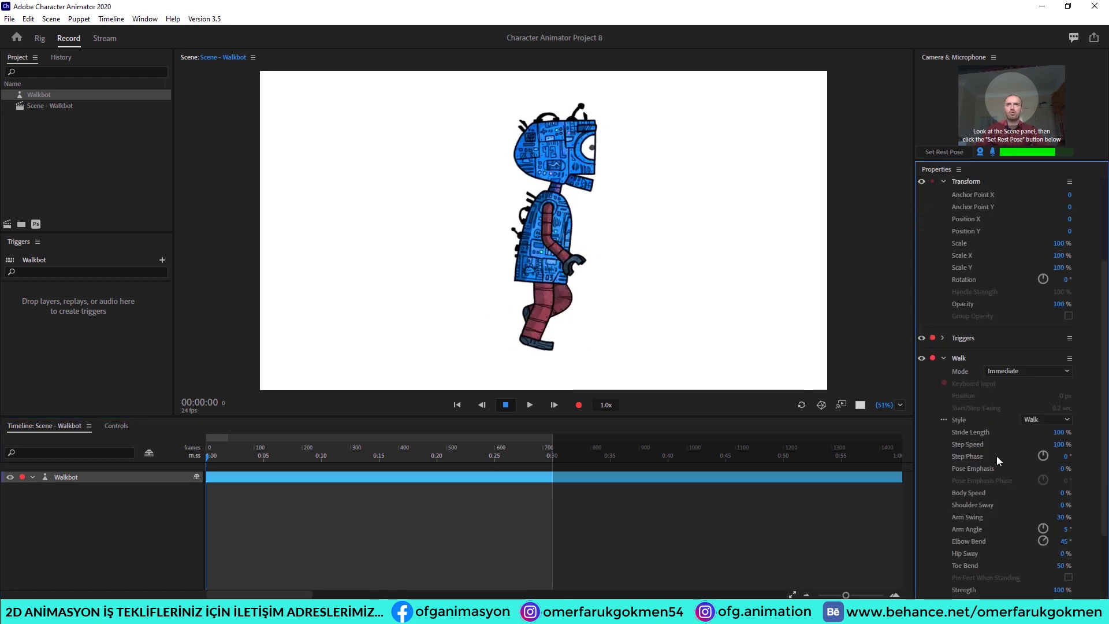
scroll(976, 545, "up", 3)
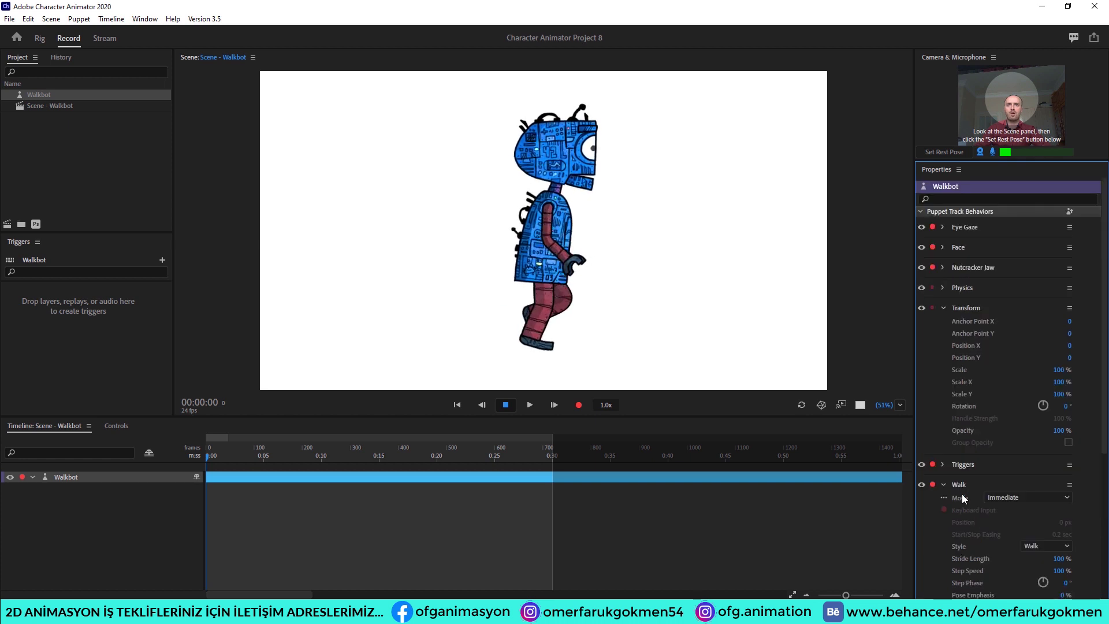
left_click(1011, 497)
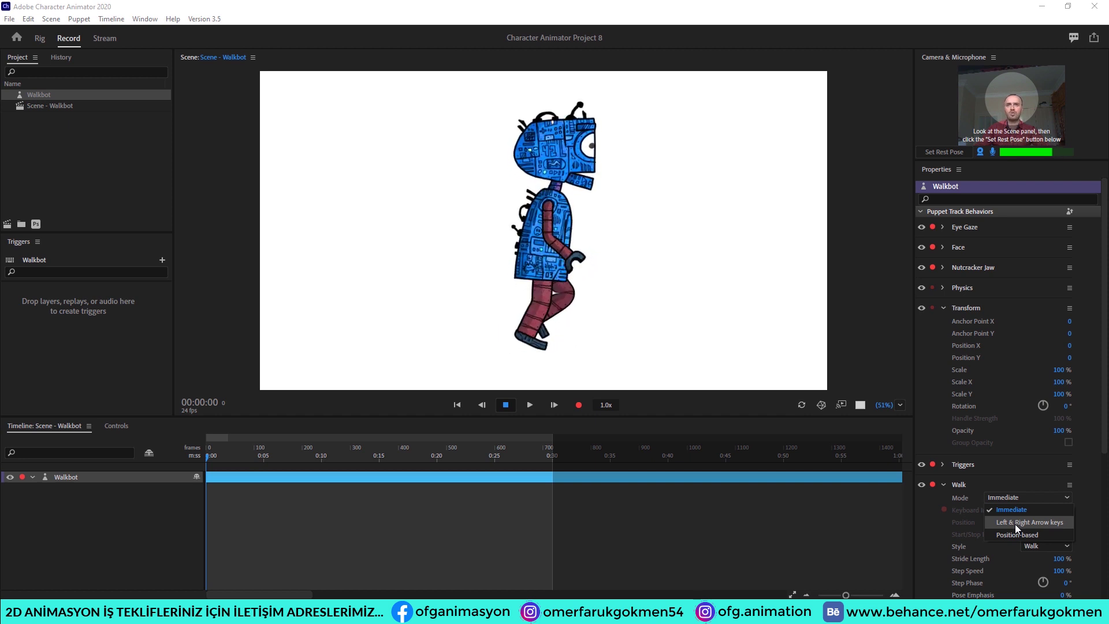
left_click(1014, 524)
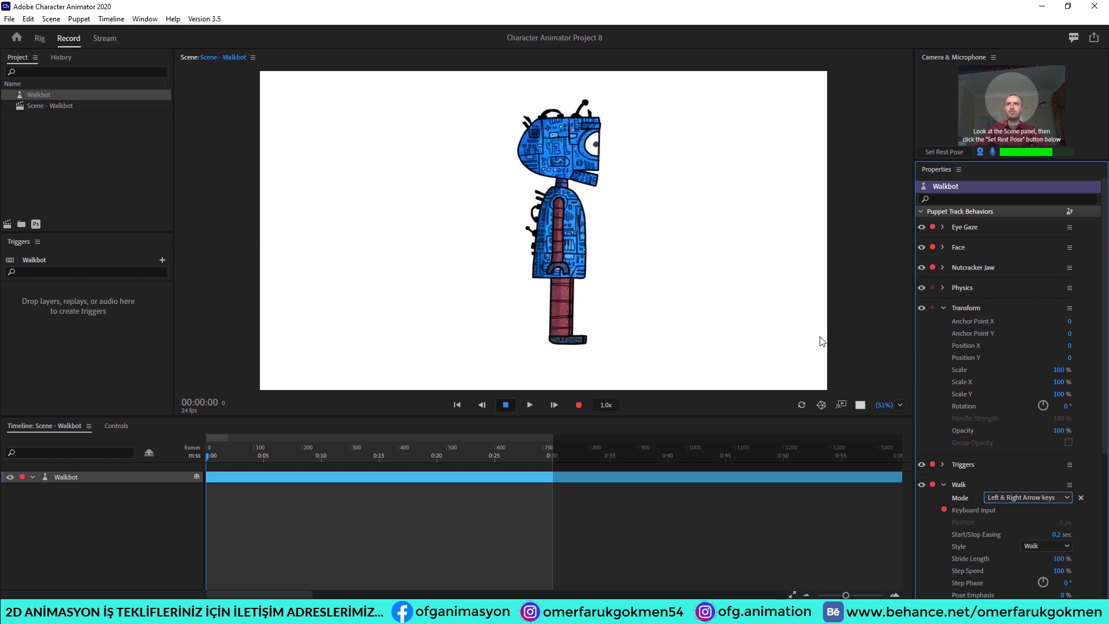
- Set Walkbot's rest pose for face tracking and move focus to the Timeline panel
left_click(941, 152)
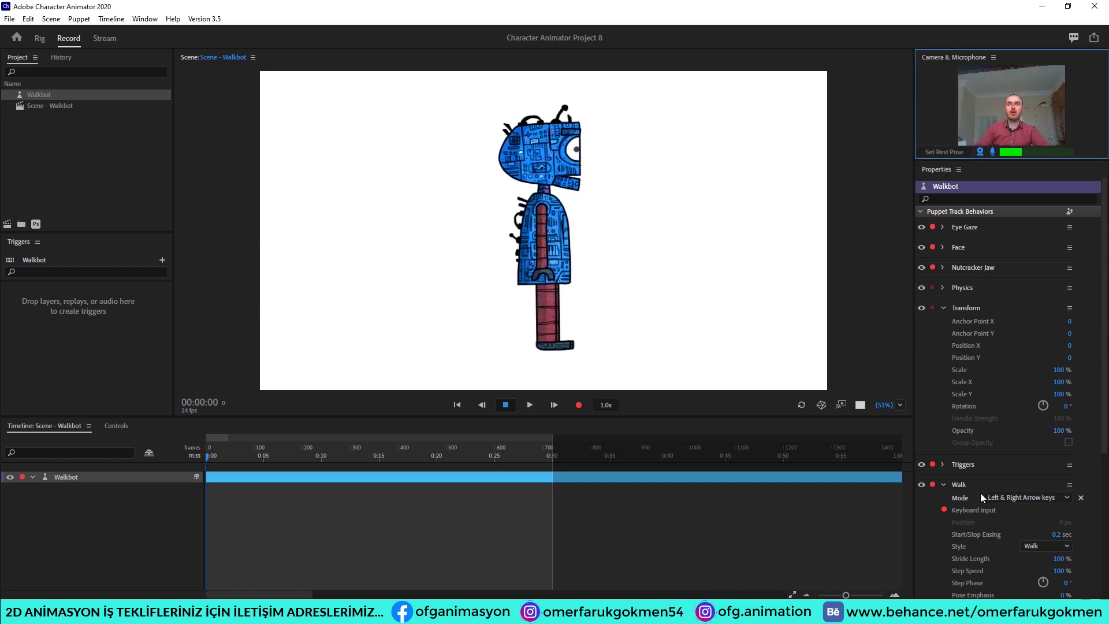
left_click(210, 454)
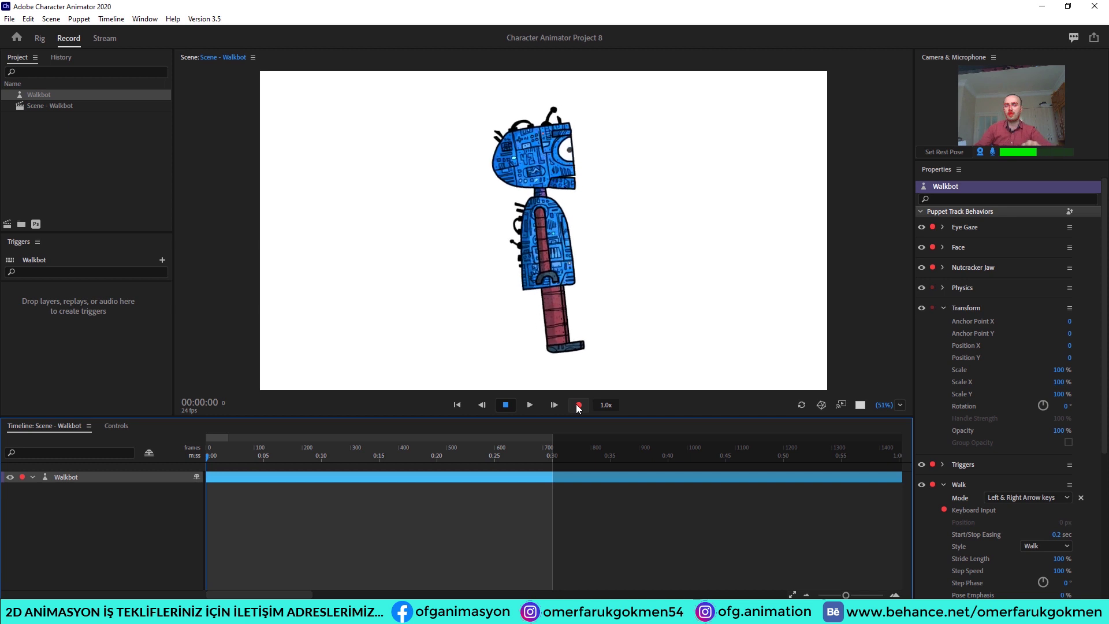
- Record a roughly 17-second take 1 of Walkbot walking with the Right arrow key held
left_click(578, 406)
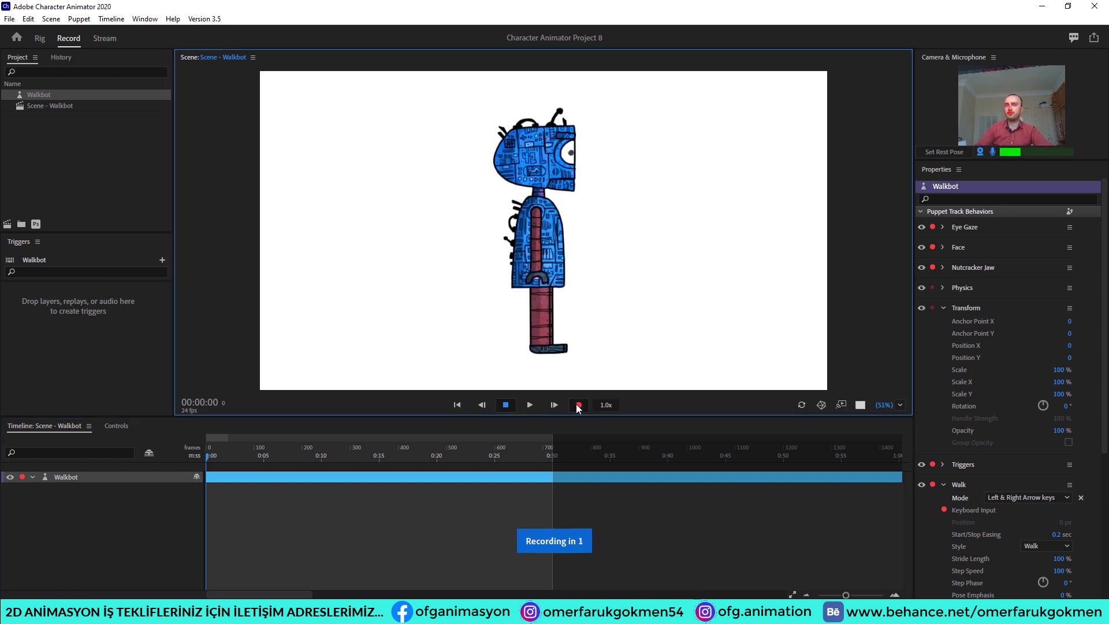
key("Right")
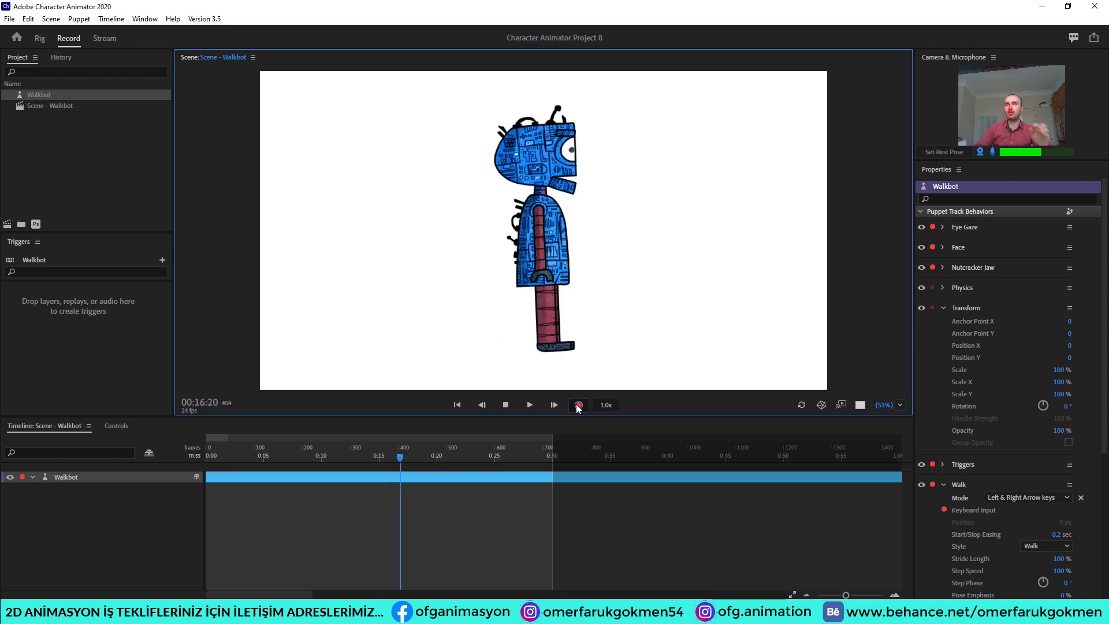
left_click(578, 406)
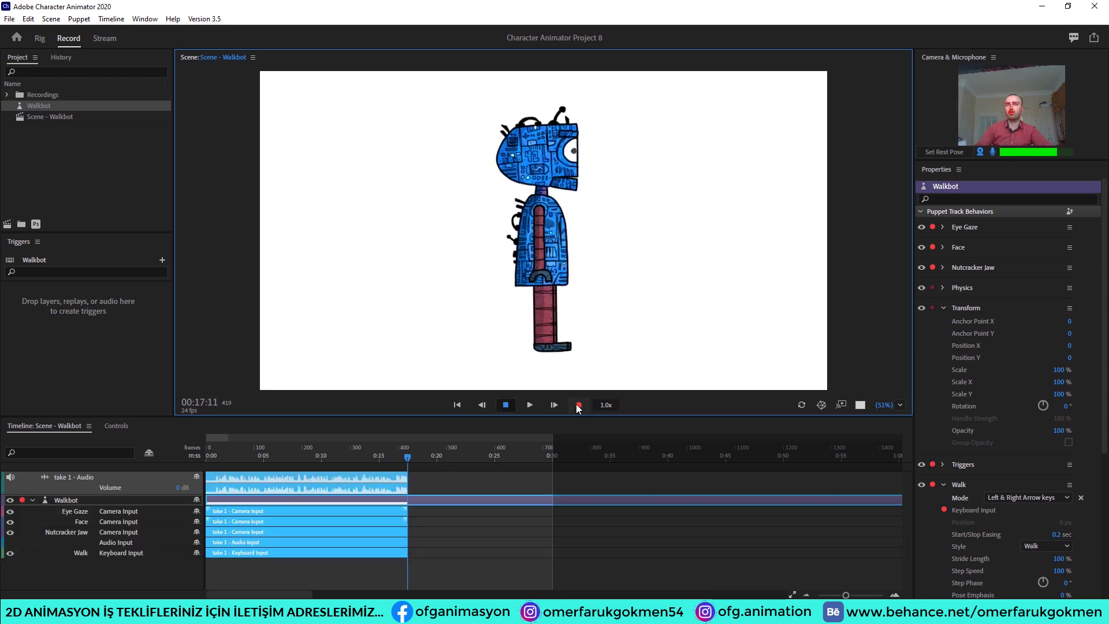
mouse_move(403, 458)
left_mouse_down()
mouse_move(359, 452)
mouse_move(370, 472)
mouse_move(168, 472)
left_mouse_up()
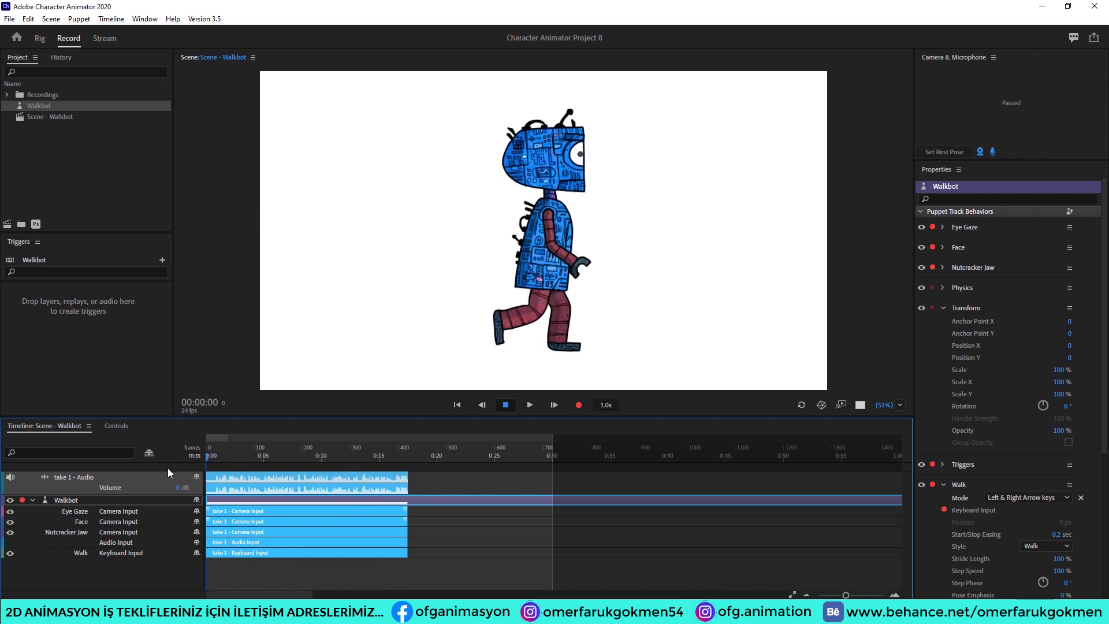
left_click(529, 407)
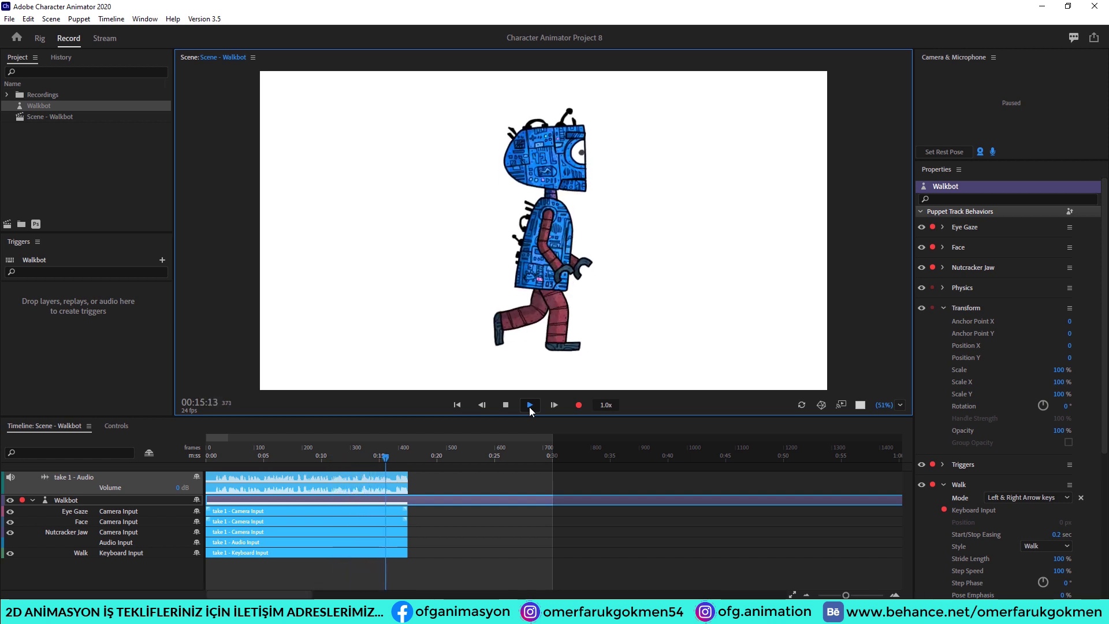
left_click(529, 405)
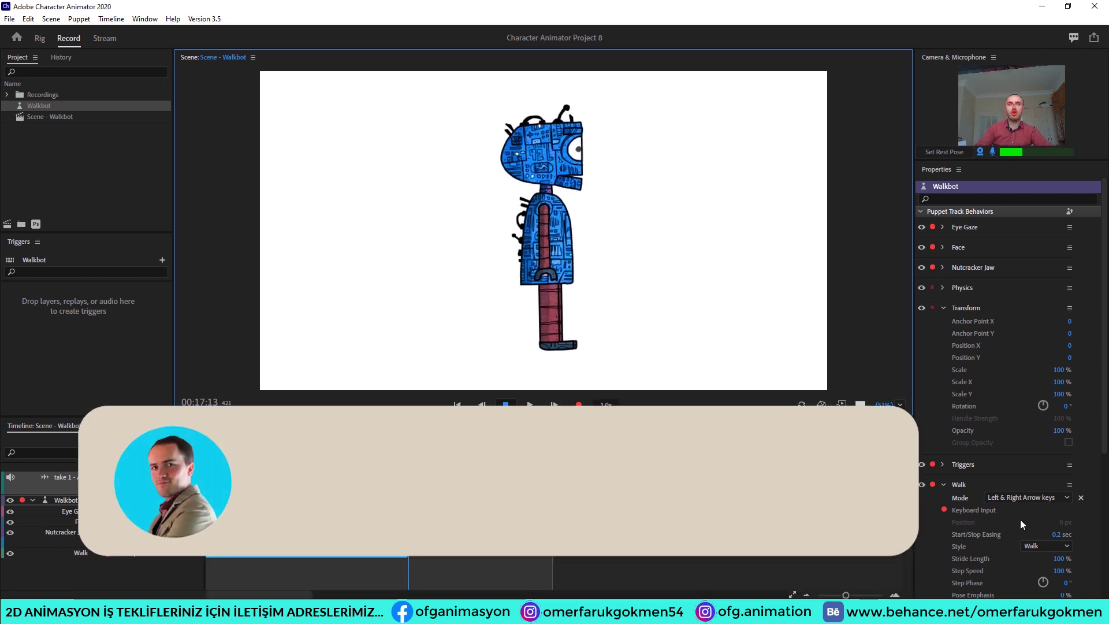
- Set the Walk behavior's Start/Stop Easing from 0.2 to 0.6 sec
scroll(1020, 519, "down", 3)
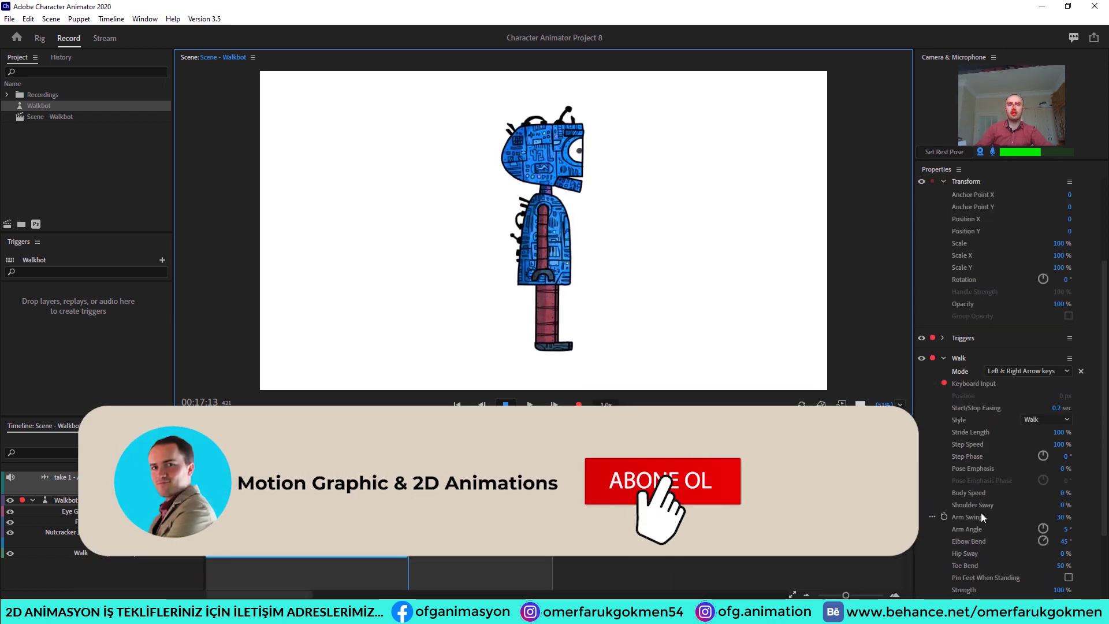
scroll(974, 450, "up", 1)
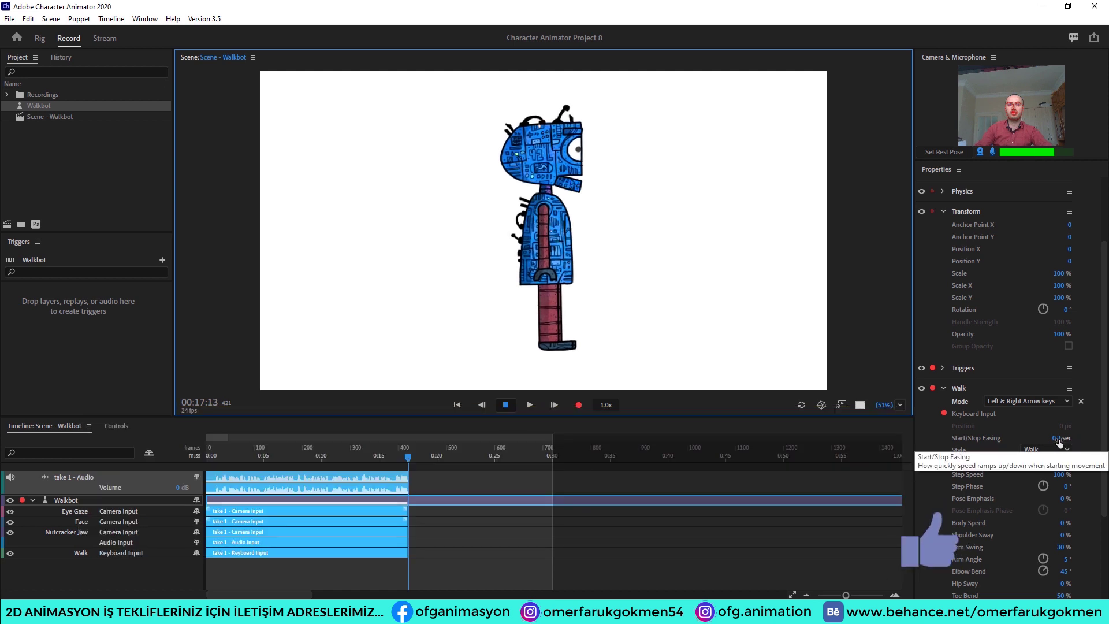
left_click(1060, 439)
key("Return")
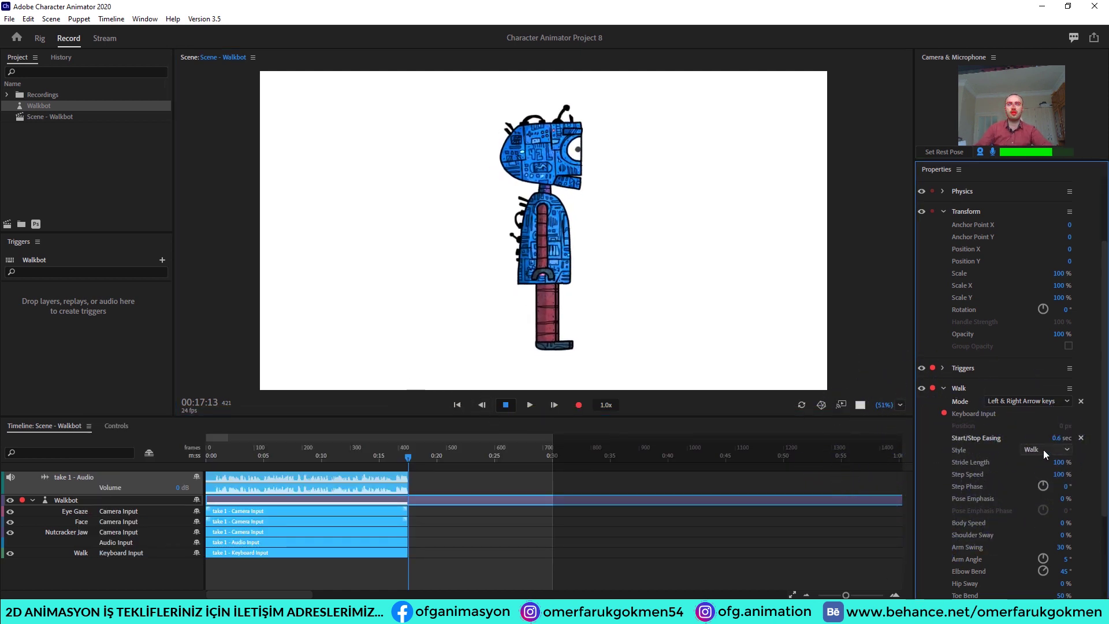
left_click(1043, 449)
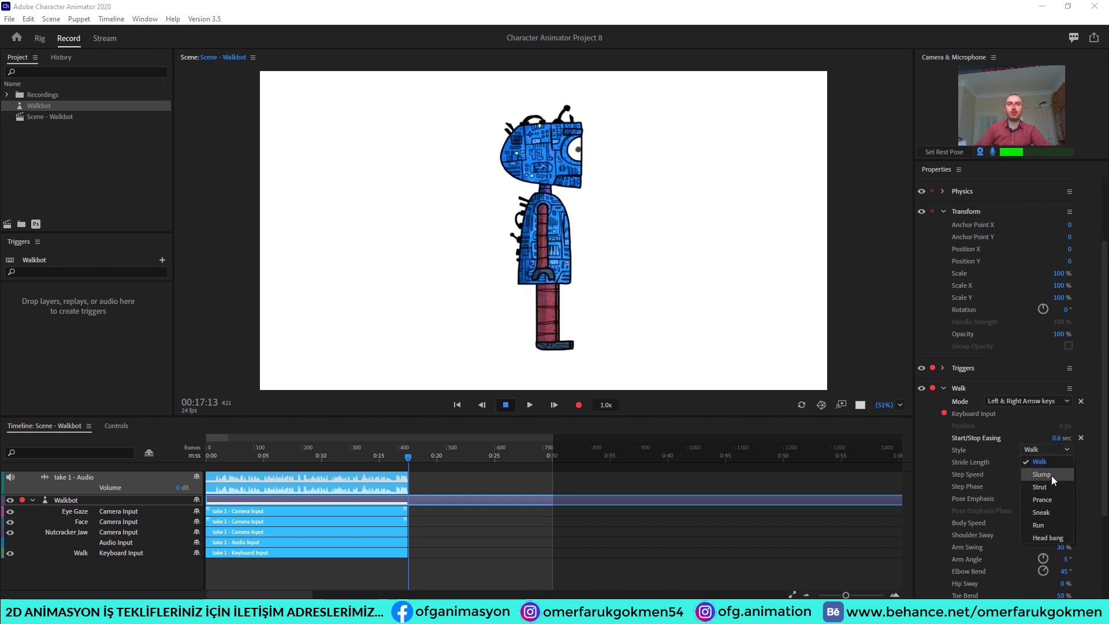
- Switch the walk Style to Run and preview Walkbot running past the take's end with the Right arrow
left_click(1041, 524)
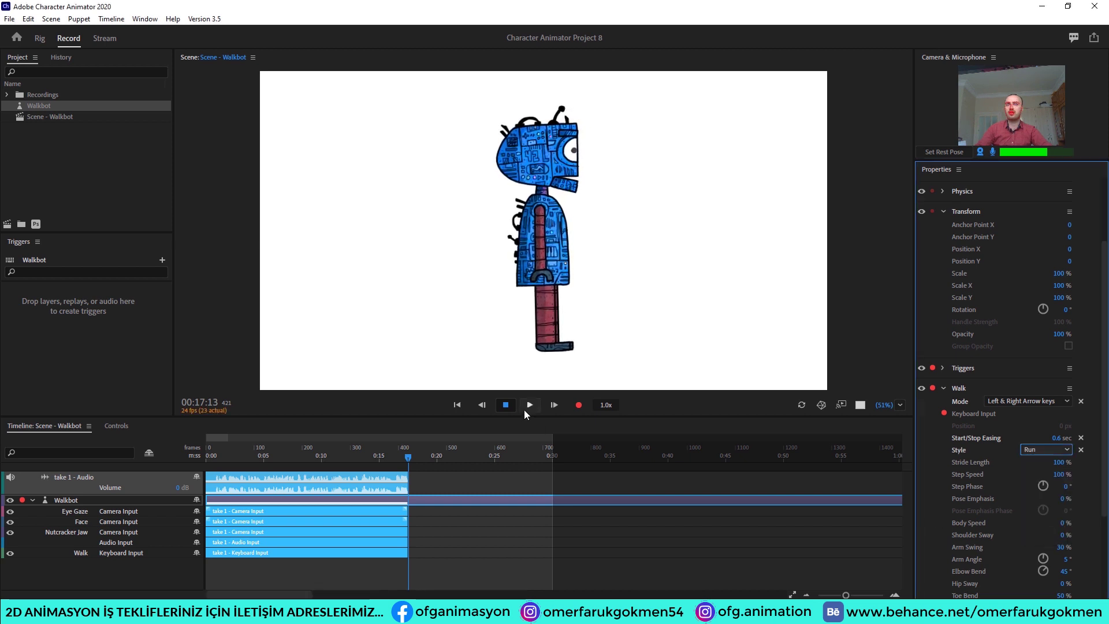
left_click(417, 456)
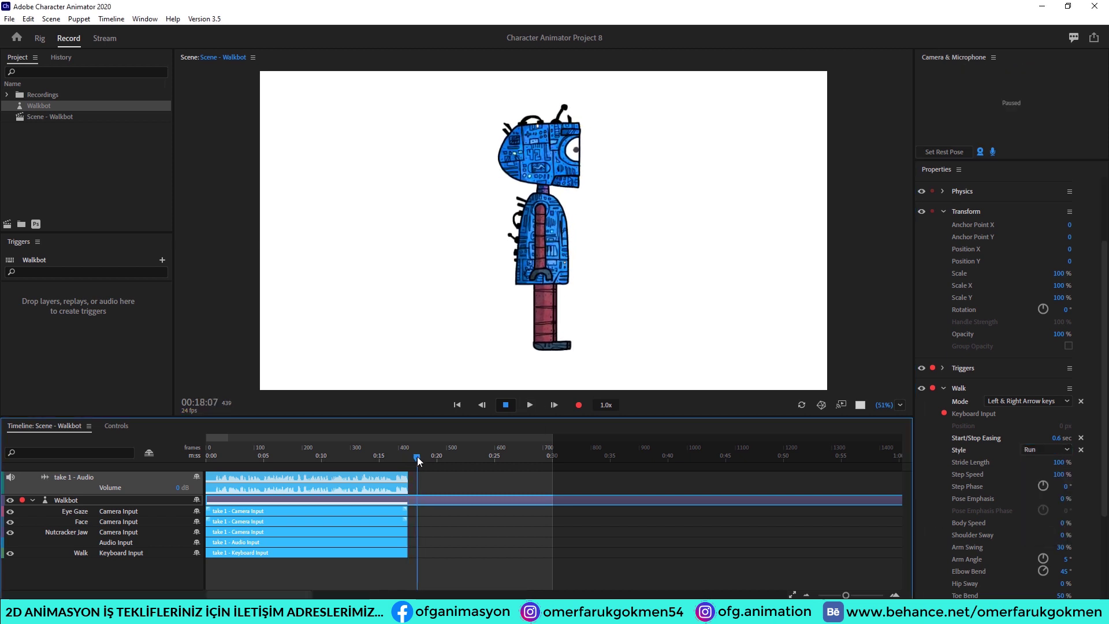
key("Right")
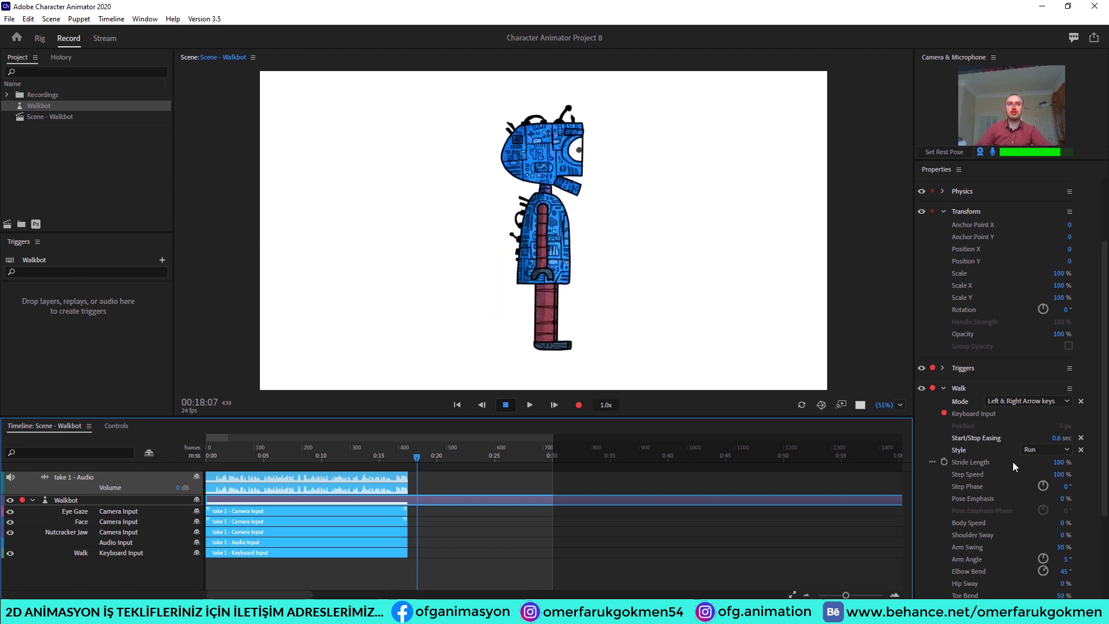
left_click(1042, 448)
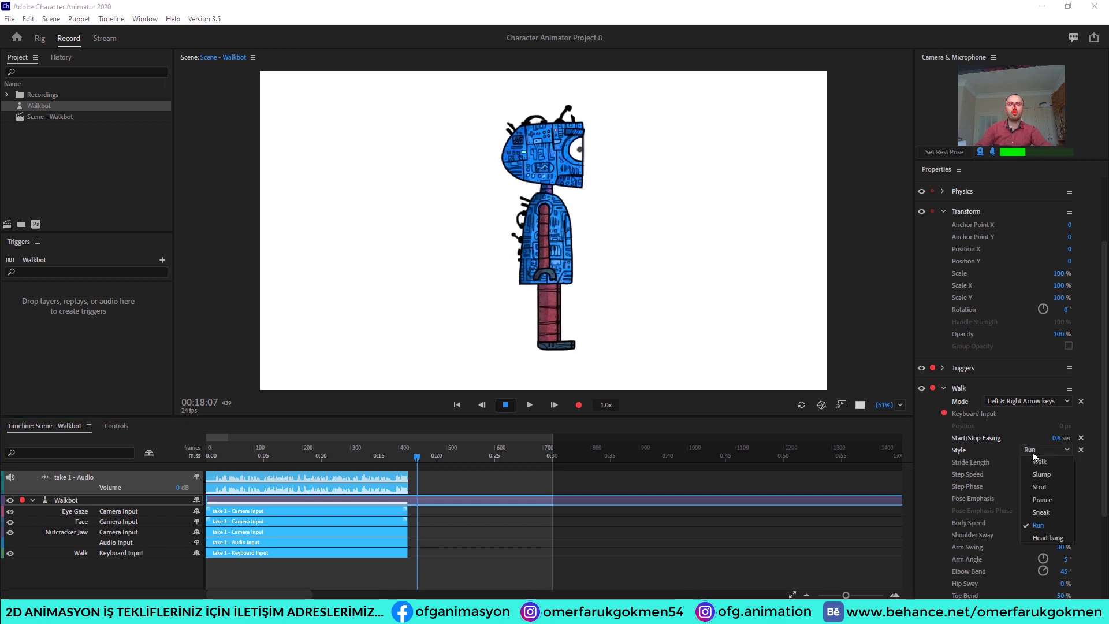
left_click(1032, 452)
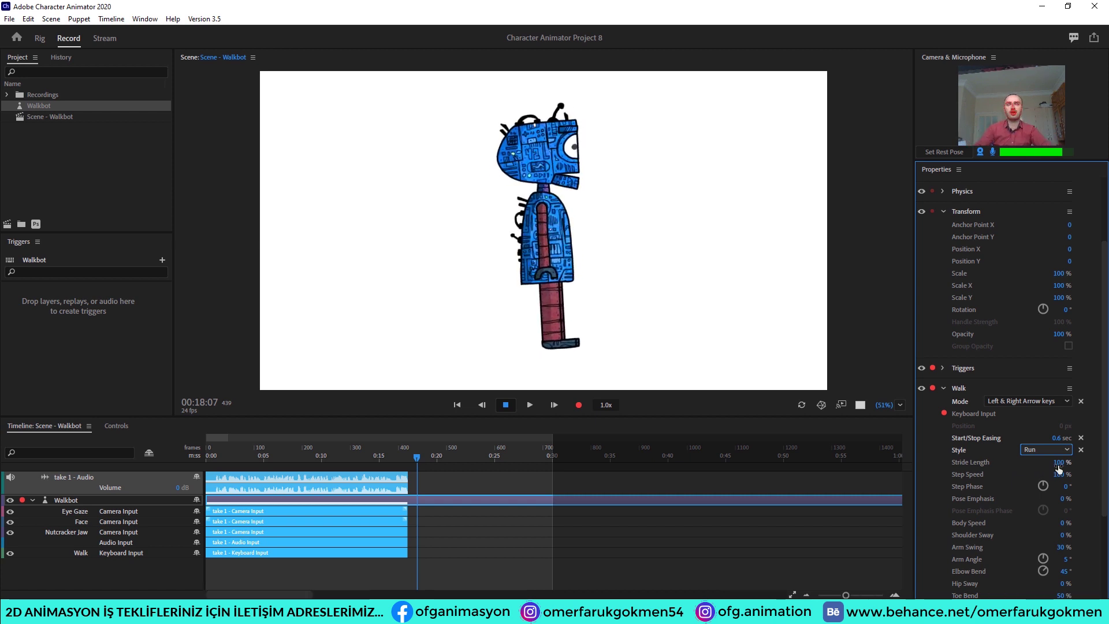
type("200")
key("Return")
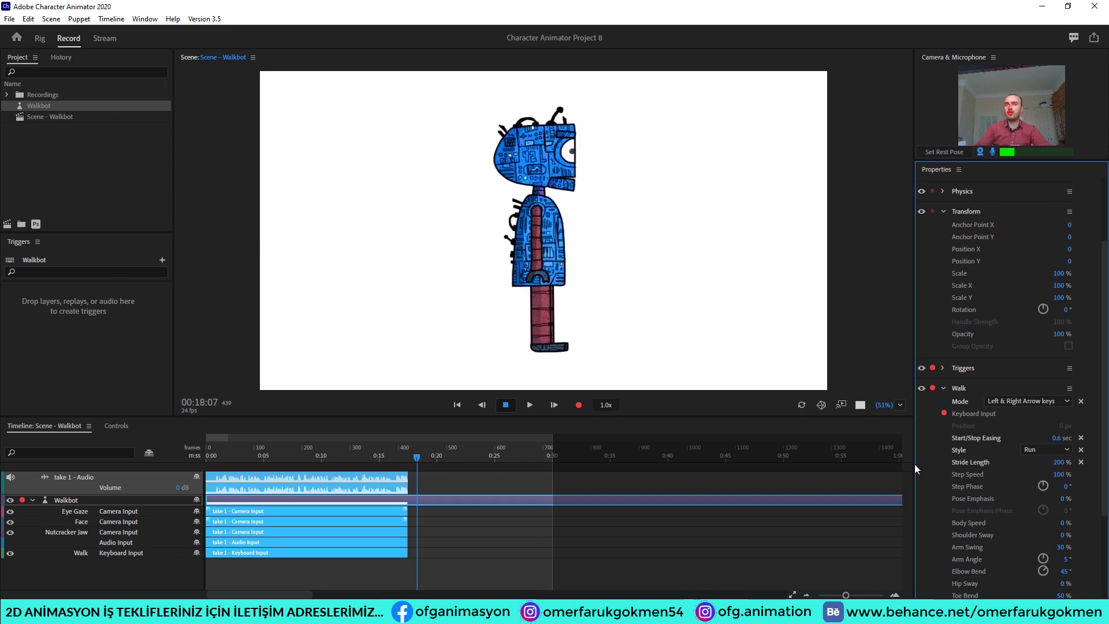
key("Right")
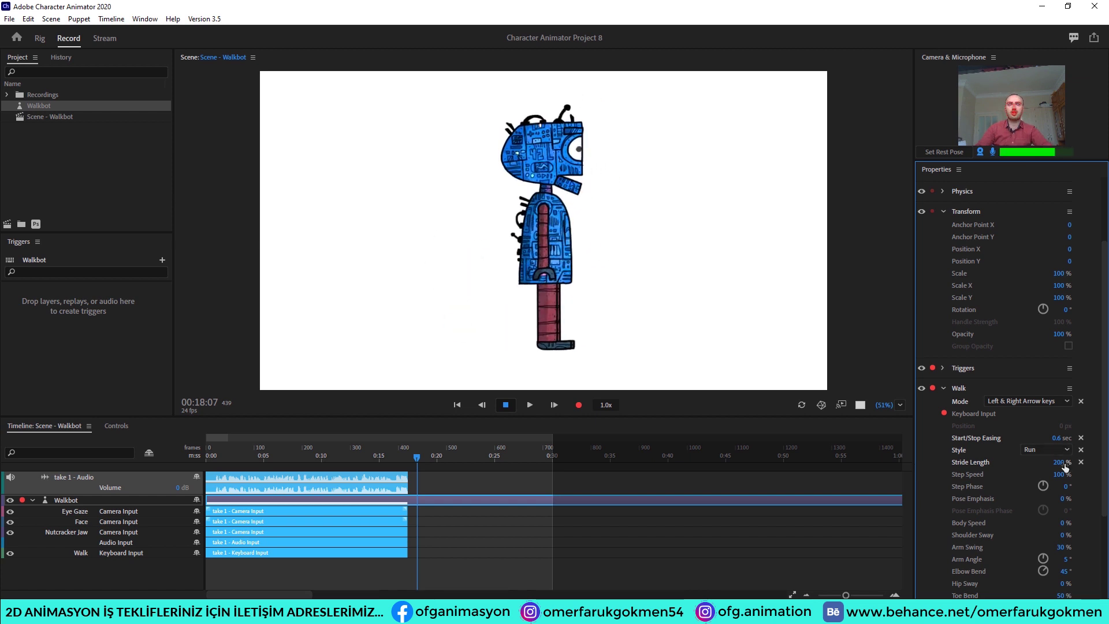
type("100")
key("Return")
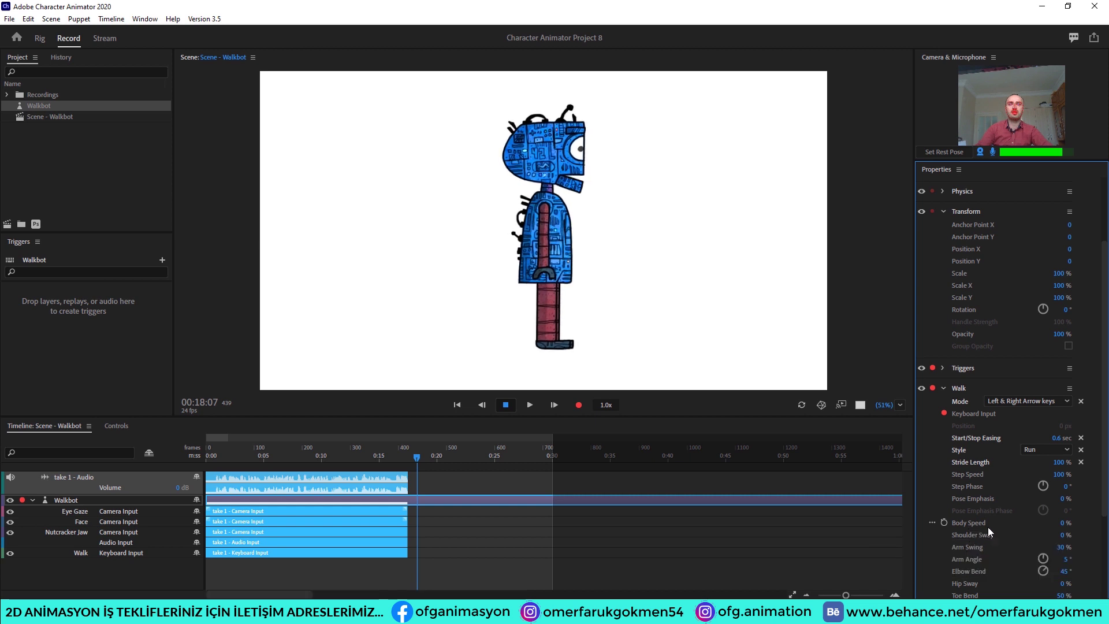
scroll(1023, 529, "down", 4)
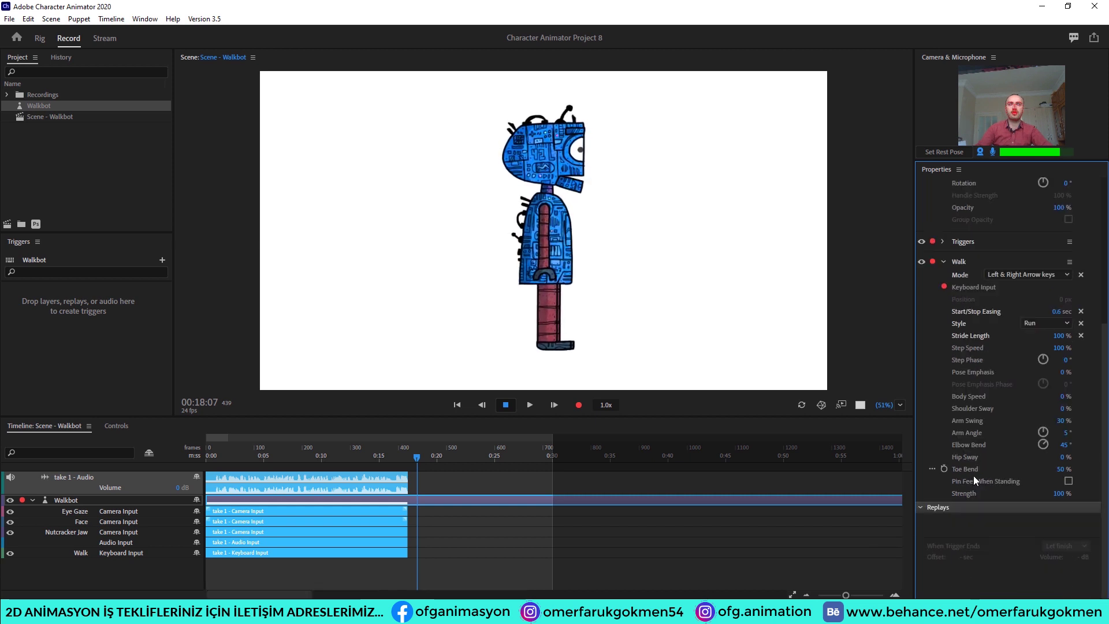
mouse_move(973, 473)
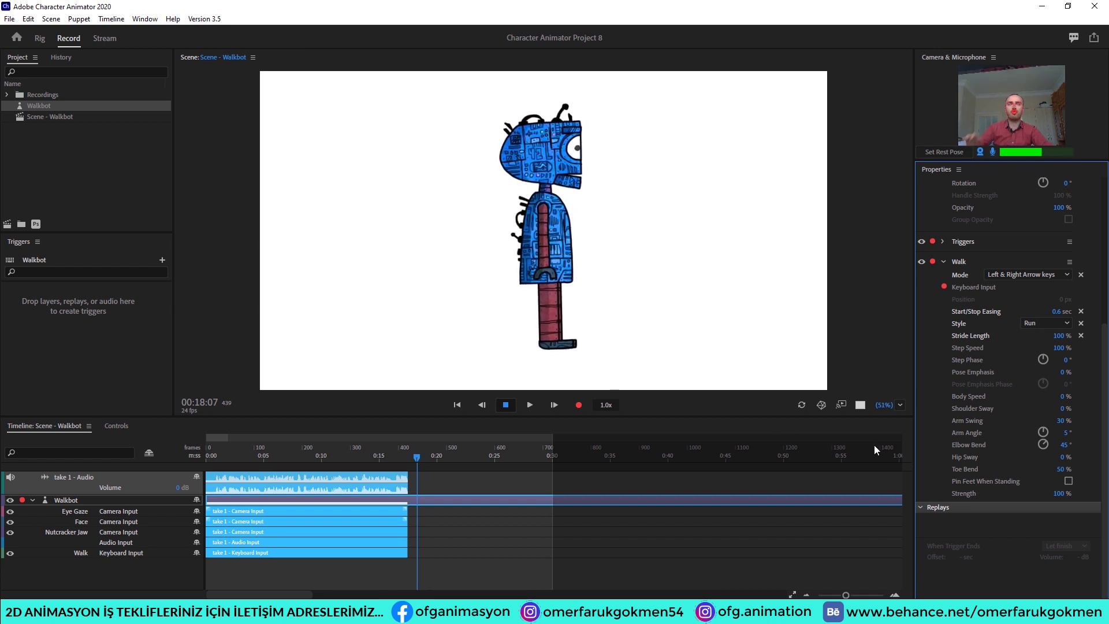
left_click(1059, 469)
type("100")
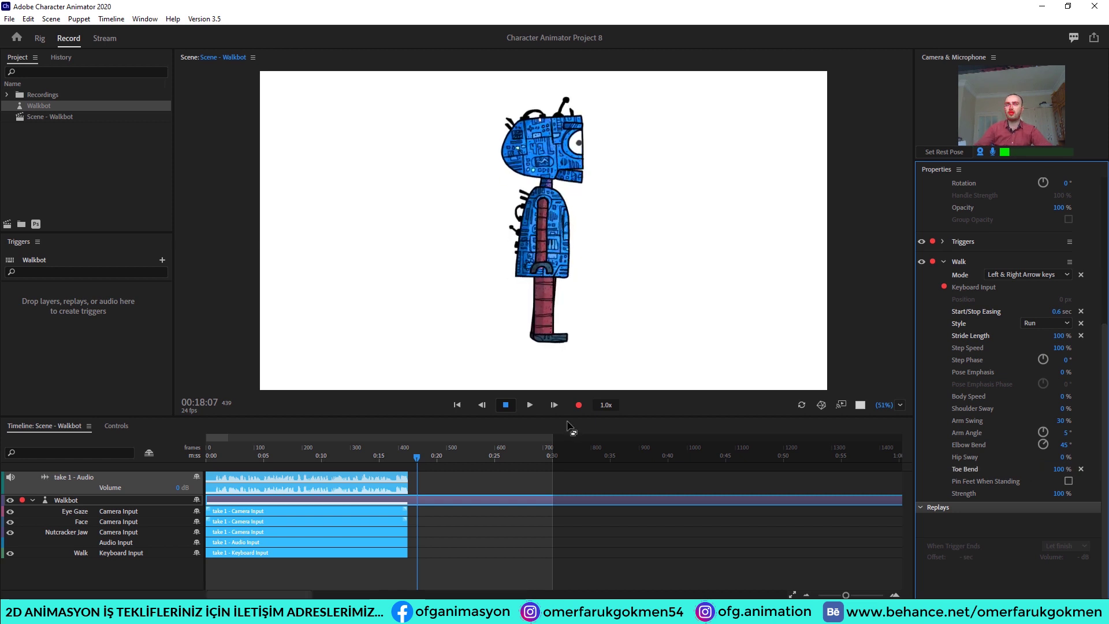
key("Right")
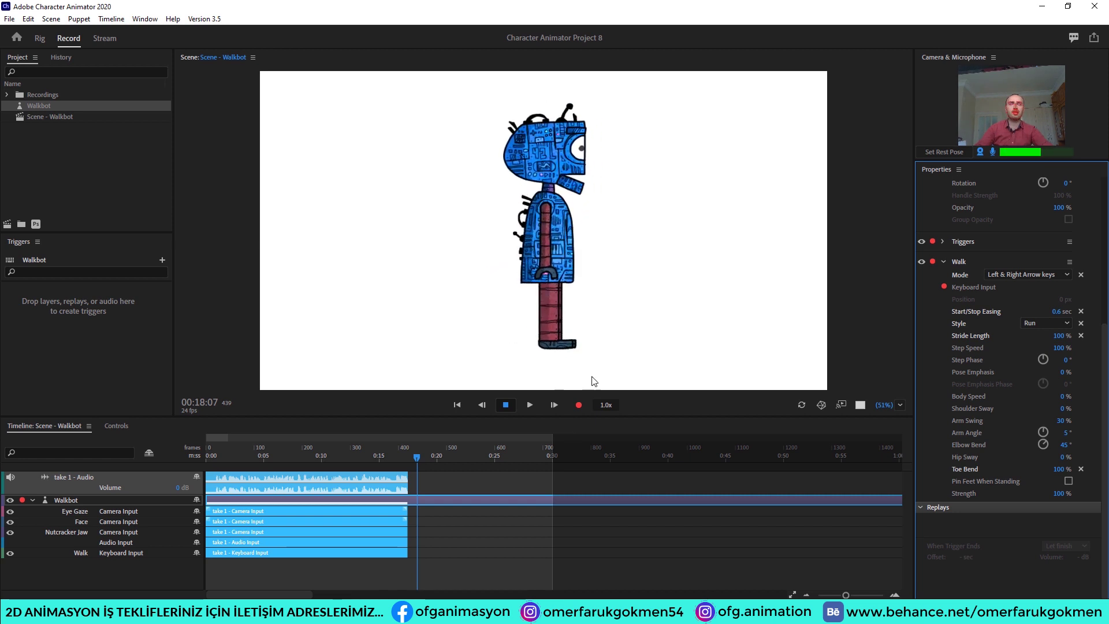
left_click(1056, 470)
type("50")
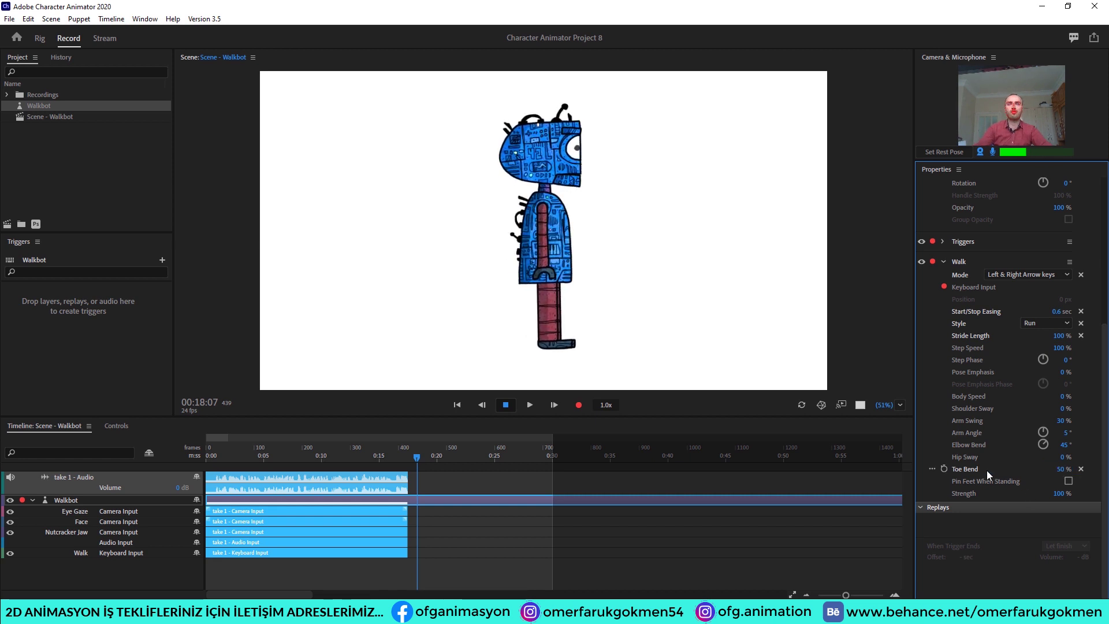
- Collapse the Walk behavior, now Run style with 0.6 sec easing, in the Properties panel
left_click(943, 262)
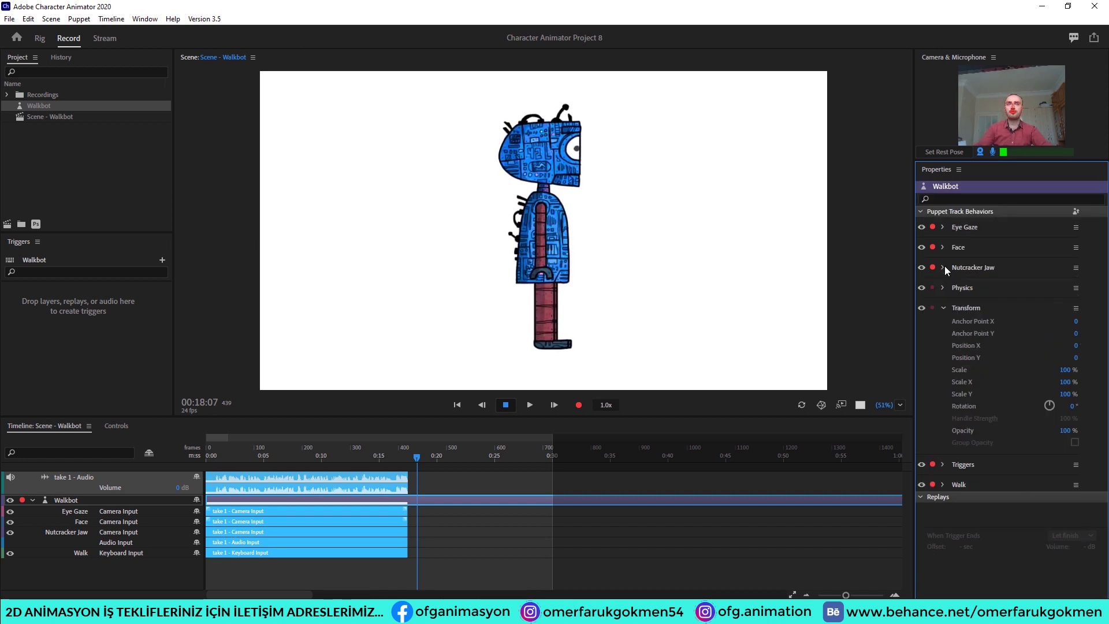